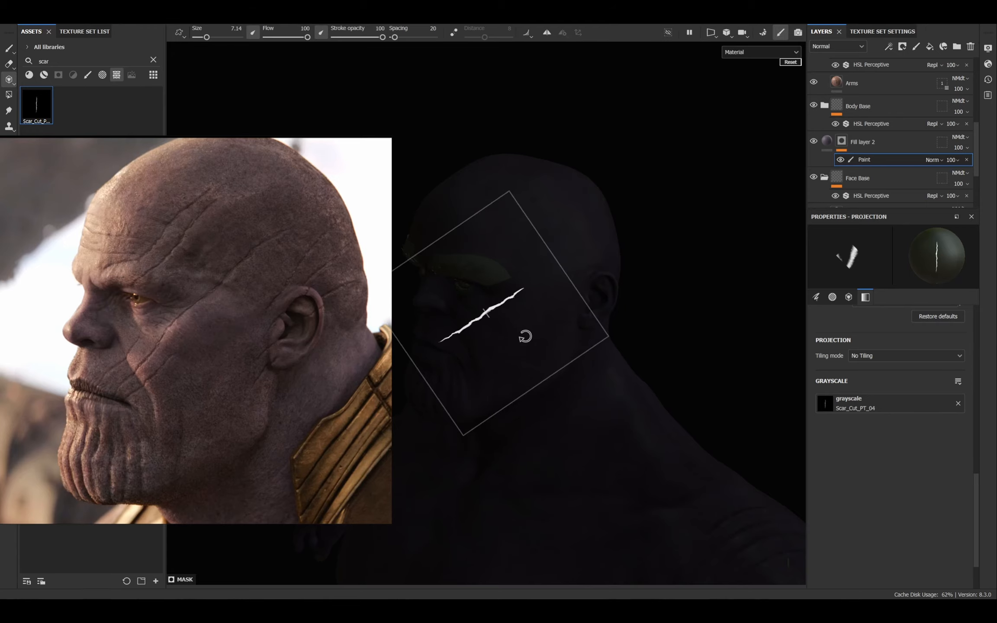
# Place the Scar_Cut_PT_04 stencil diagonally across the cheek as in the reference and paint the scar into Fill layer 2's mask.
pyautogui.moveTo(526, 336)
pyautogui.mouseDown(button='right')
pyautogui.moveTo(529, 324)
pyautogui.moveTo(541, 338)
pyautogui.moveTo(530, 356)
pyautogui.mouseUp(button='right')
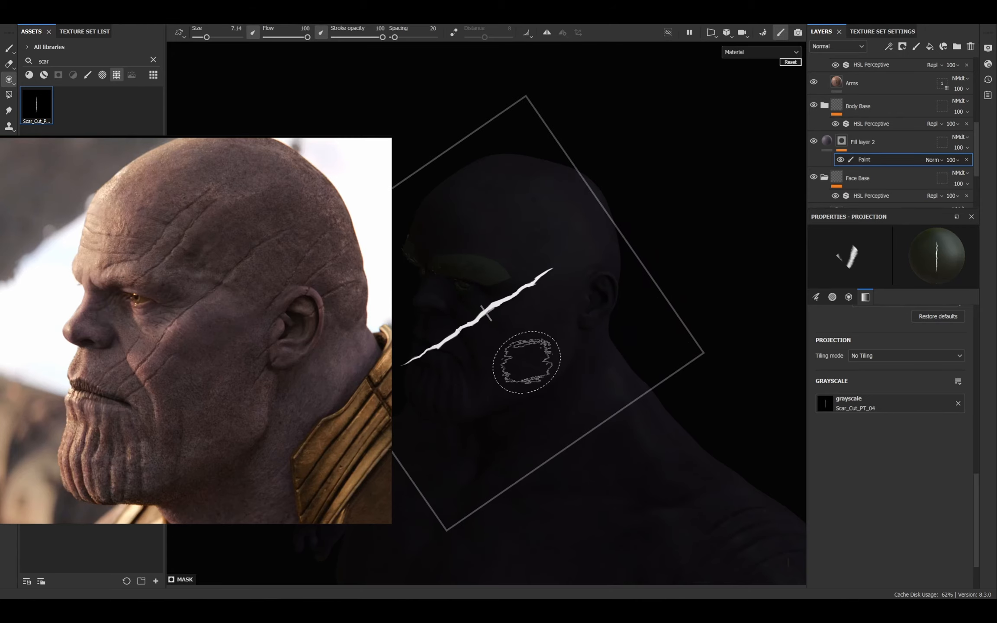
pyautogui.moveTo(528, 365); pyautogui.dragTo(505, 370)
pyautogui.keyDown('alt'); pyautogui.moveTo(548, 403); pyautogui.dragTo(511, 416, button='middle'); pyautogui.keyUp('alt')
pyautogui.moveTo(539, 352); pyautogui.dragTo(535, 347)
pyautogui.moveTo(535, 347); pyautogui.dragTo(521, 332, button='right')
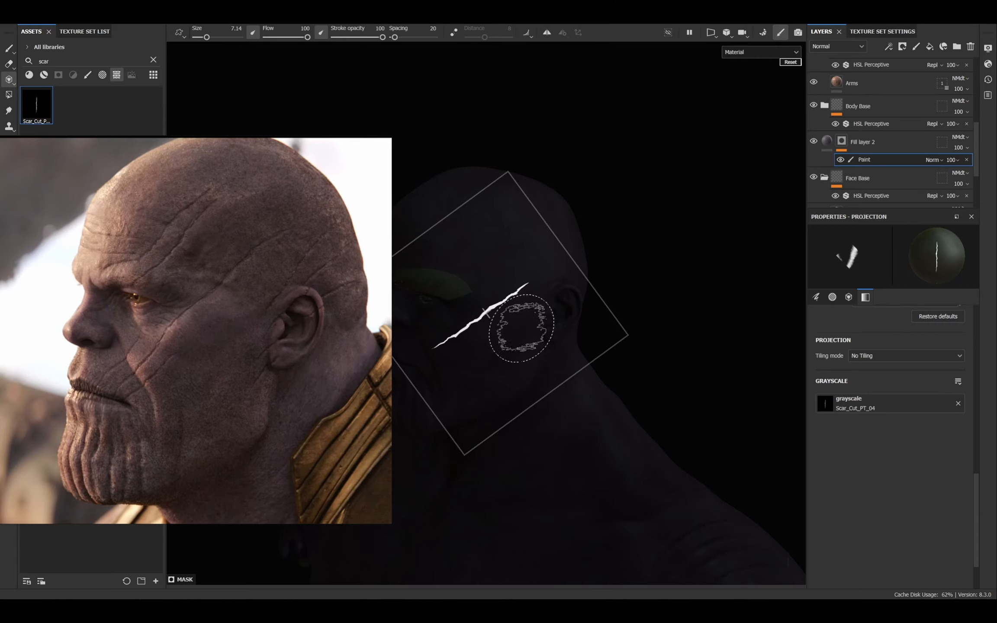
pyautogui.keyDown('alt'); pyautogui.moveTo(513, 382); pyautogui.dragTo(538, 366); pyautogui.keyUp('alt')
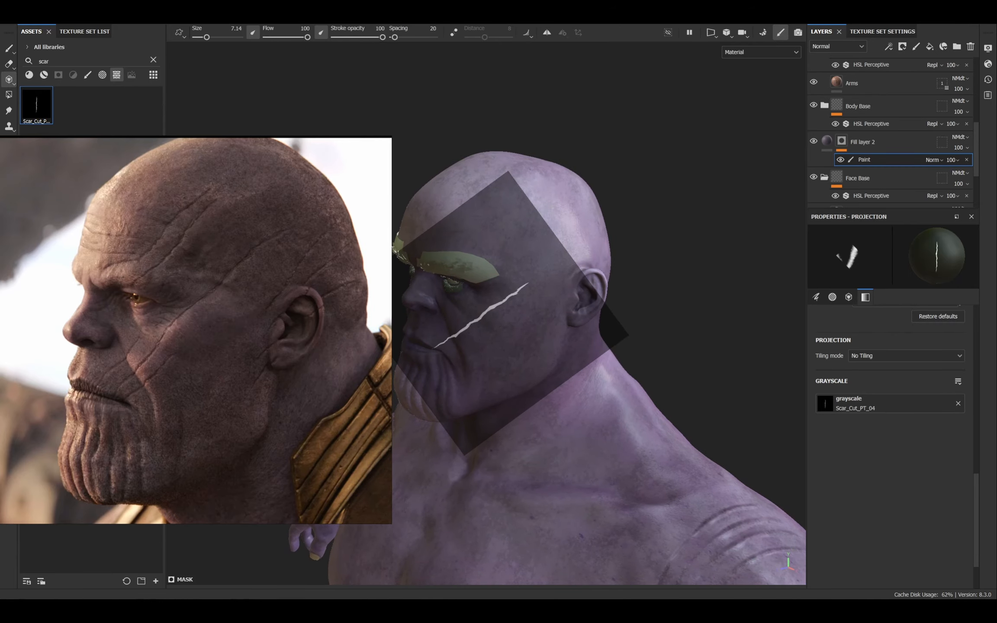
pyautogui.moveTo(525, 292)
pyautogui.mouseDown()
pyautogui.moveTo(406, 373)
pyautogui.moveTo(453, 324)
pyautogui.mouseUp()
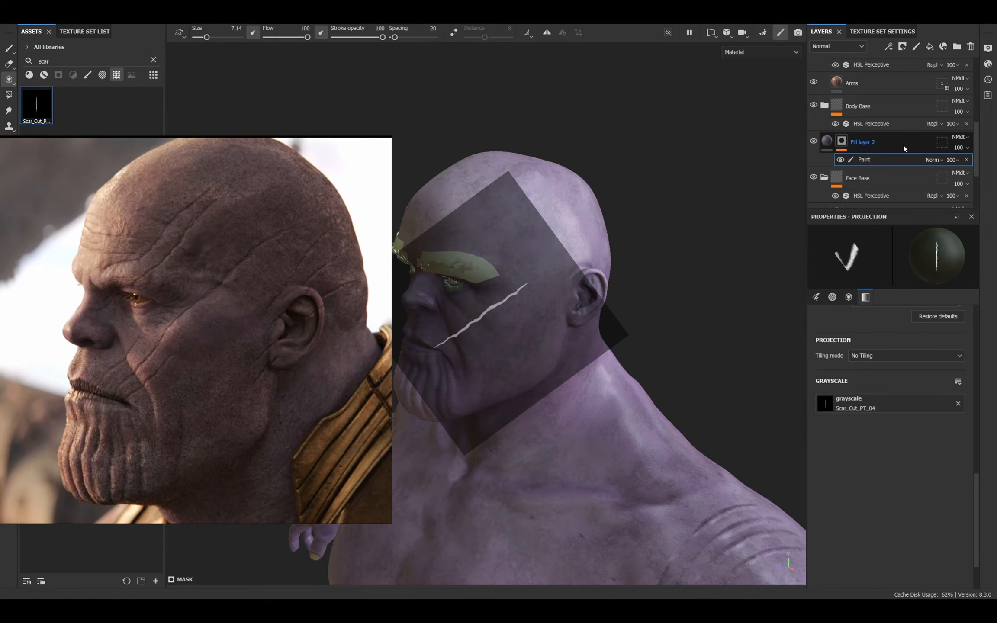
pyautogui.keyDown('alt'); pyautogui.moveTo(589, 389); pyautogui.dragTo(538, 419); pyautogui.keyUp('alt')
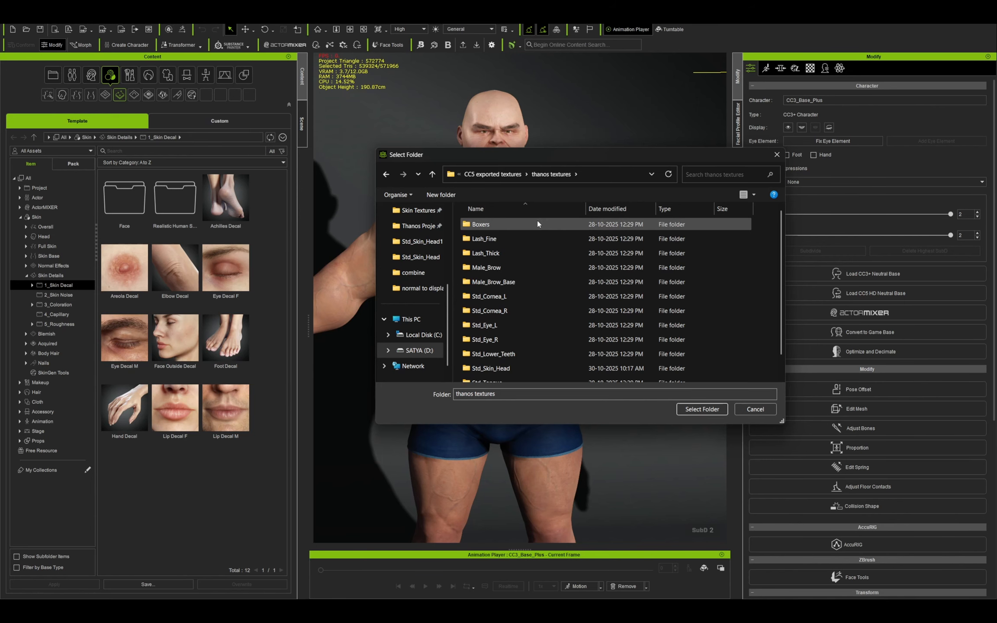
# Switch to Character Creator and choose the CC5 exported textures folder as the source of the character's textures.
pyautogui.click(492, 174)
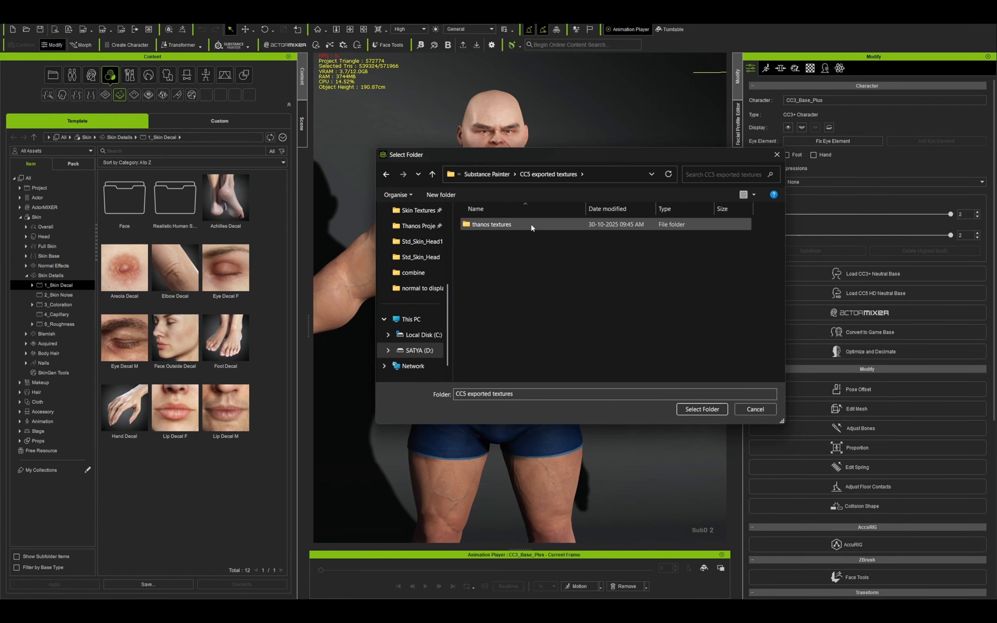
pyautogui.click(706, 410)
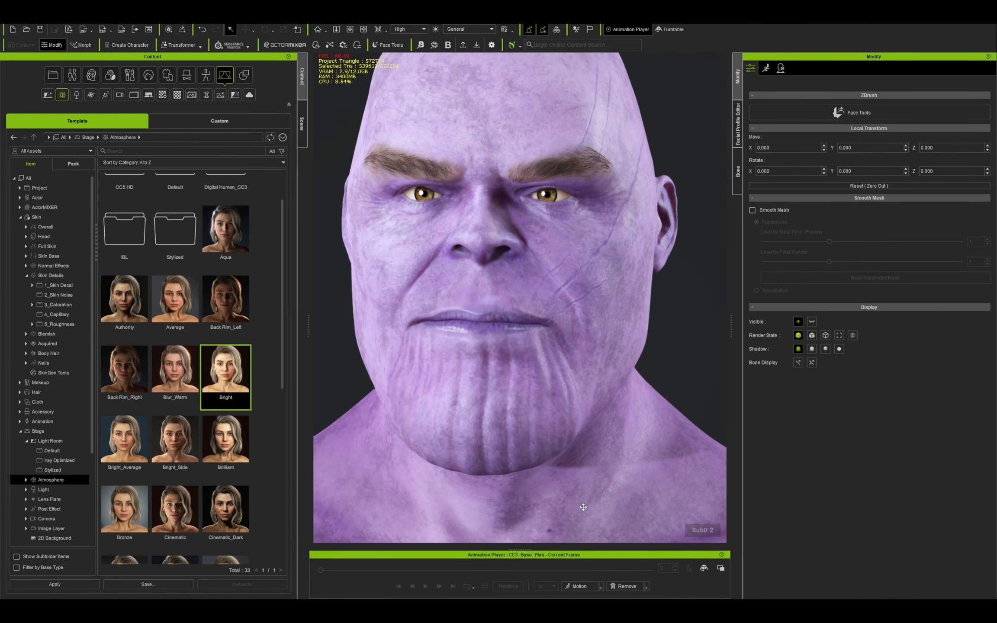
pyautogui.scroll(10, 534, 372)
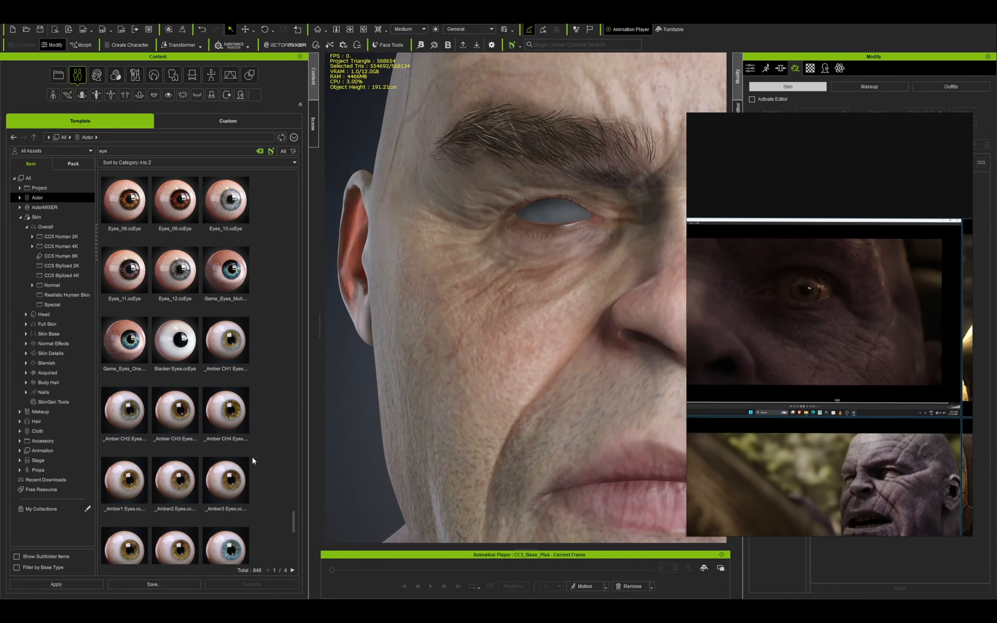
# Replace the character's eyes with the Amber CH3 Eyes preset and set the Iris Depth Scale to 0.730.
pyautogui.moveTo(175, 413); pyautogui.dragTo(554, 215)
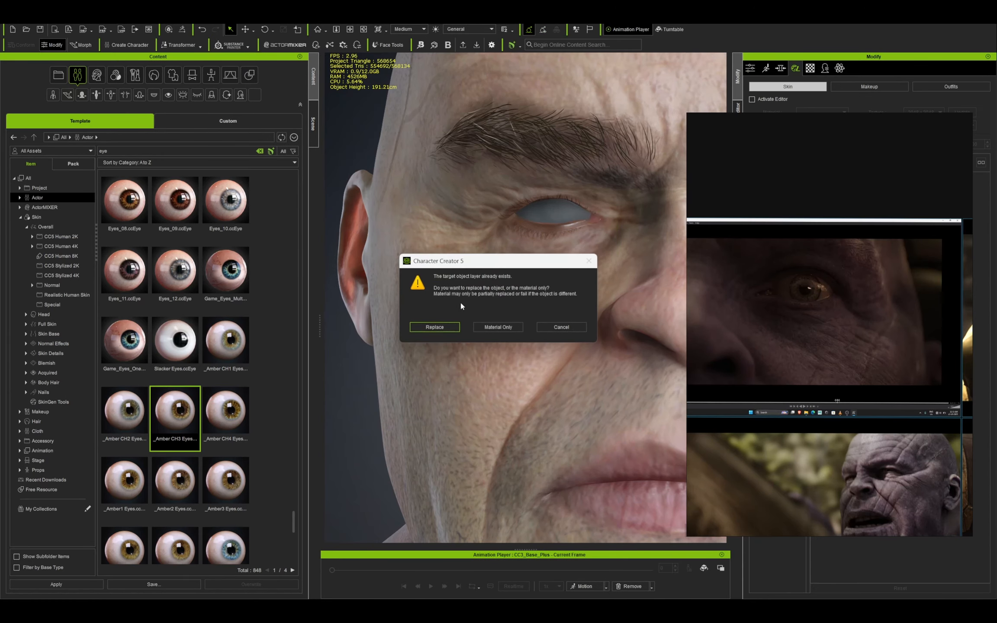
pyautogui.click(434, 328)
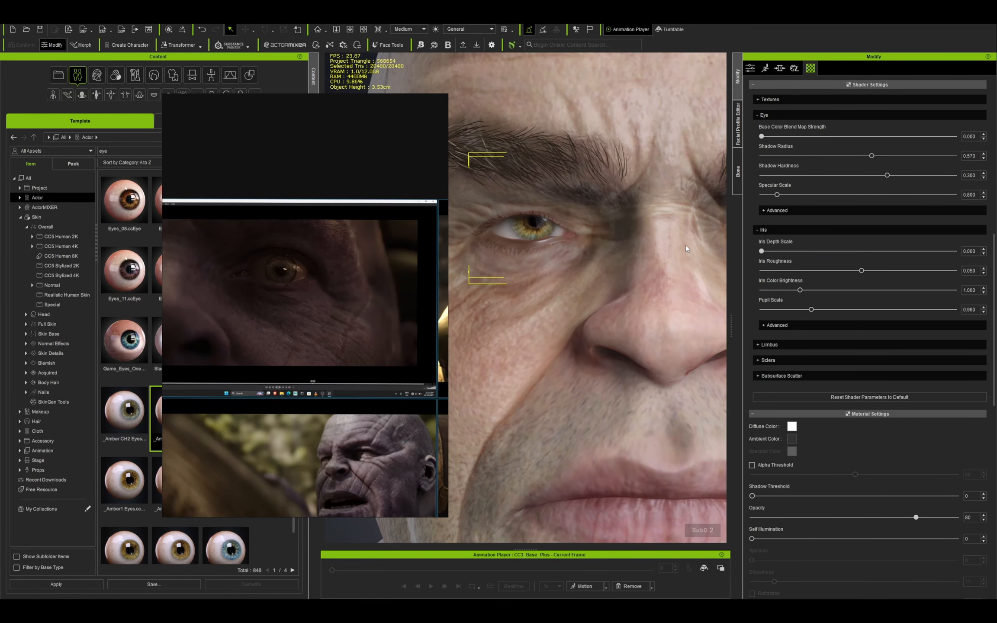
pyautogui.moveTo(821, 245); pyautogui.dragTo(818, 247)
# Try a Limbus Dark Scale of 8.644 on the eye and undo it.
pyautogui.click(774, 345)
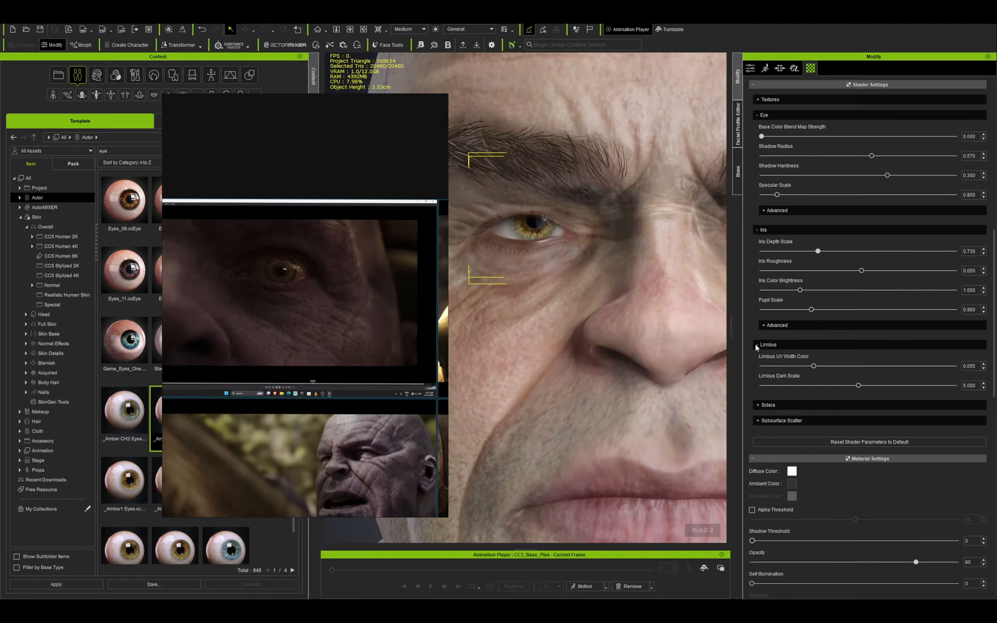
pyautogui.scroll(-3, 774, 302)
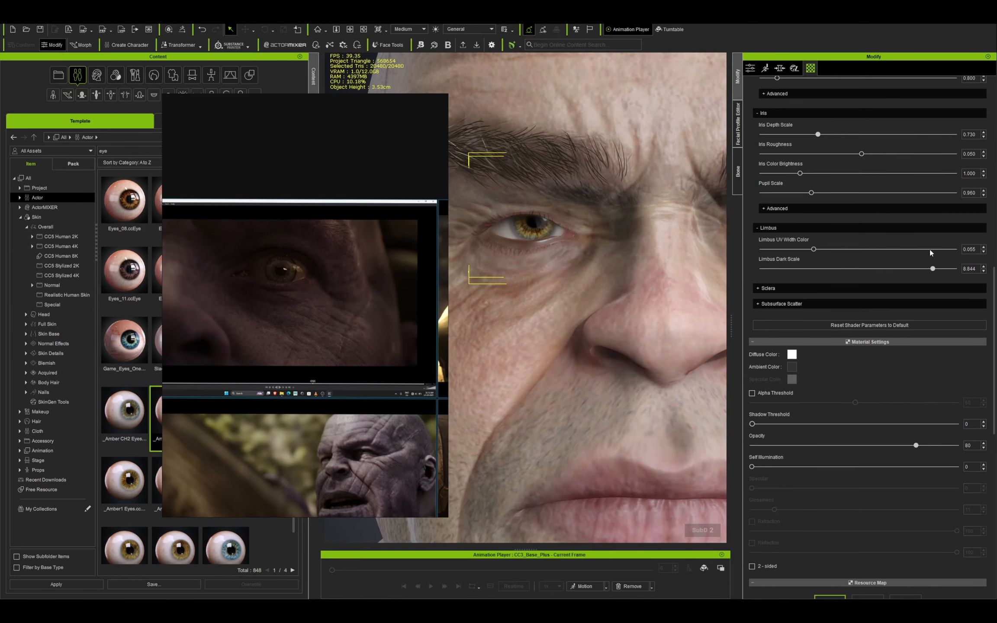
pyautogui.hotkey('ctrl', 'z')
# Set the eye's Sclera Brightness to 0.264 in its shader settings.
pyautogui.click(760, 289)
pyautogui.scroll(-3, 781, 260)
pyautogui.moveTo(787, 240); pyautogui.dragTo(777, 242)
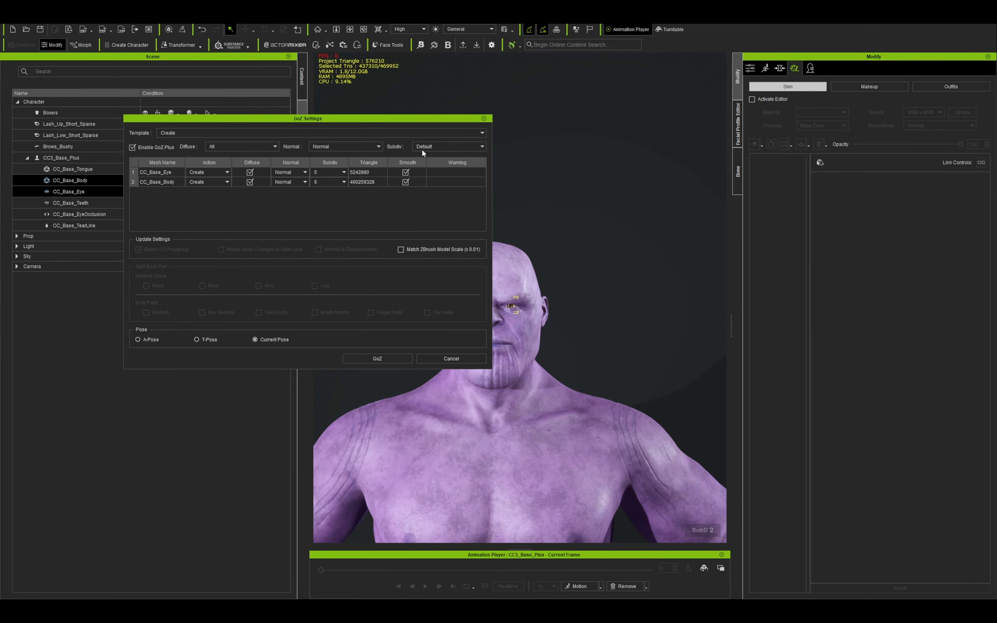
# Set the GoZ subdivision to 1 for the eye and body meshes, and open the CC_Base_Body subdivision for editing.
pyautogui.click(422, 149)
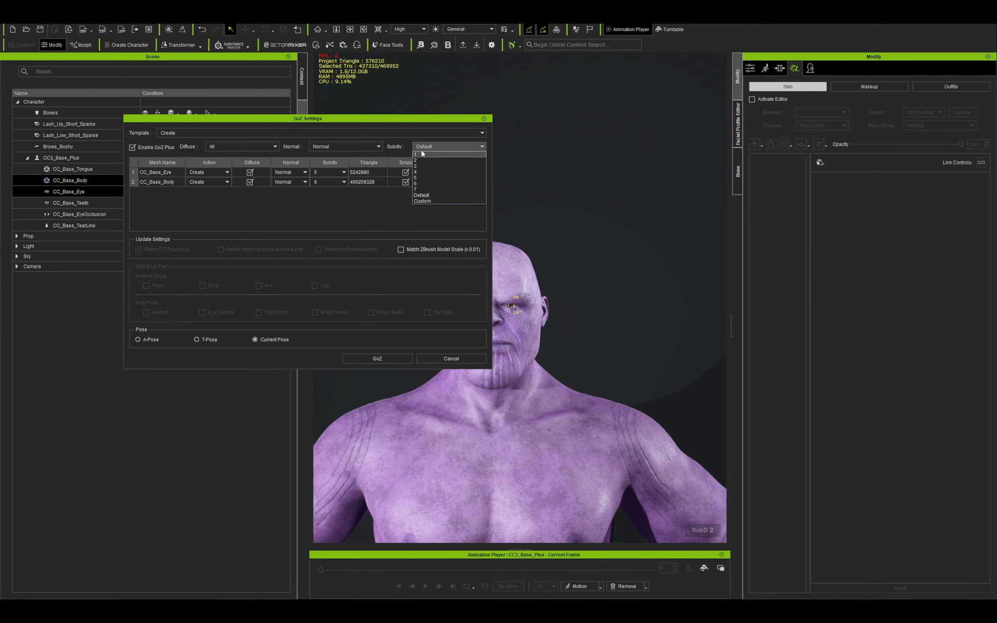
pyautogui.click(424, 154)
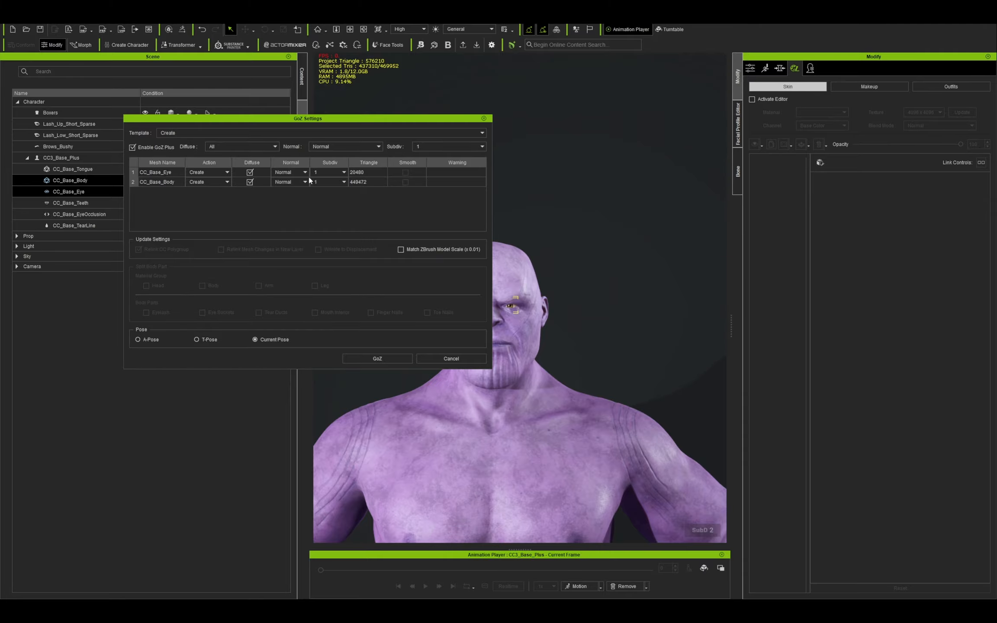
pyautogui.click(321, 186)
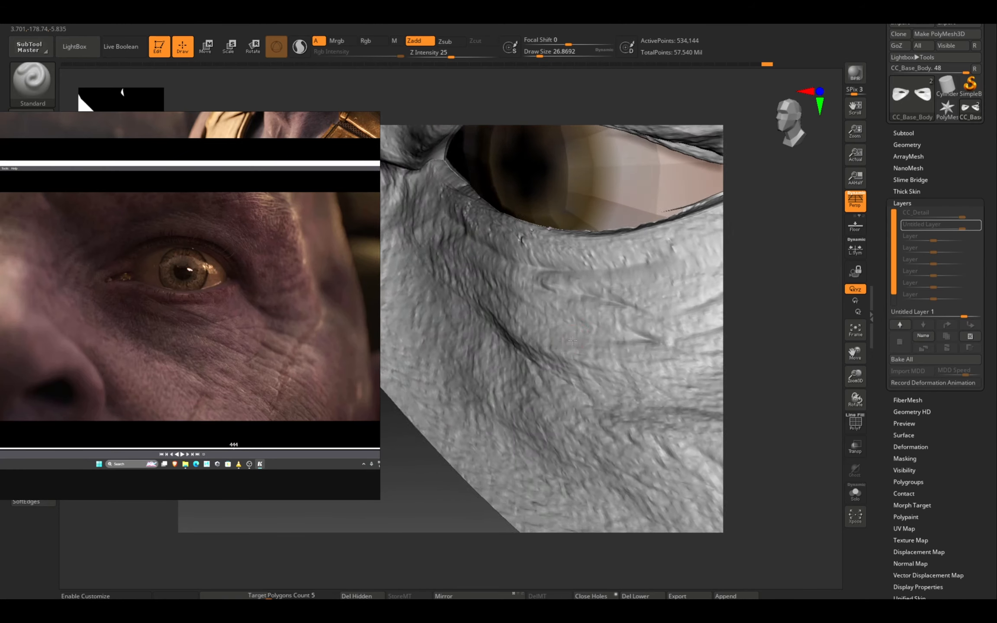
# In ZBrush, sculpt wrinkles into the skin beneath the eye using the Standard brush with Zadd at Z Intensity 25.
pyautogui.moveTo(576, 333)
pyautogui.keyDown('alt'); pyautogui.mouseDown(button='right')
pyautogui.moveTo(531, 329)
pyautogui.moveTo(606, 345)
pyautogui.mouseUp(button='right'); pyautogui.keyUp('alt')
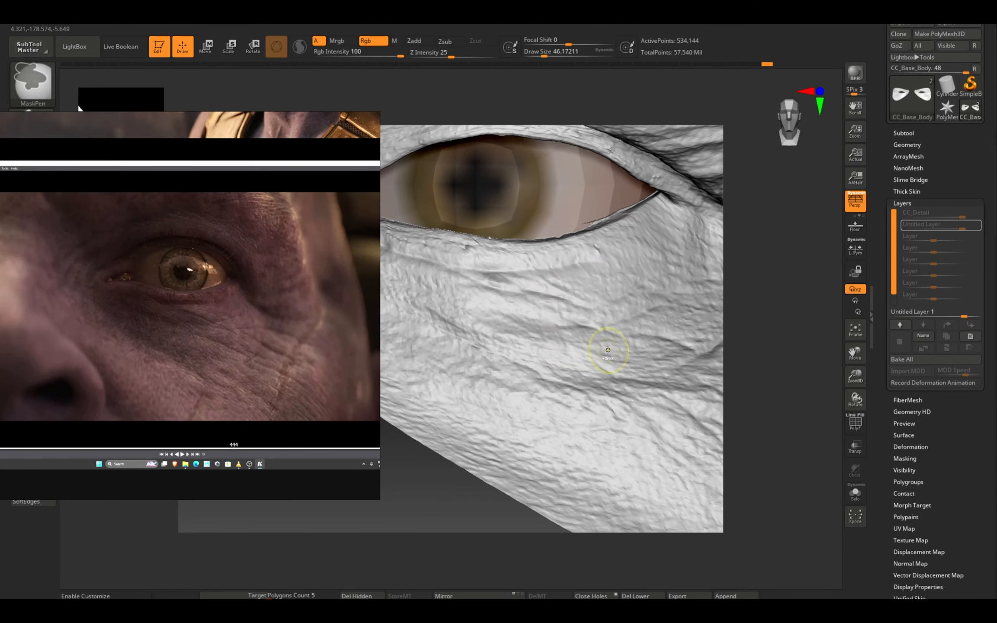
pyautogui.moveTo(617, 317); pyautogui.dragTo(662, 303)
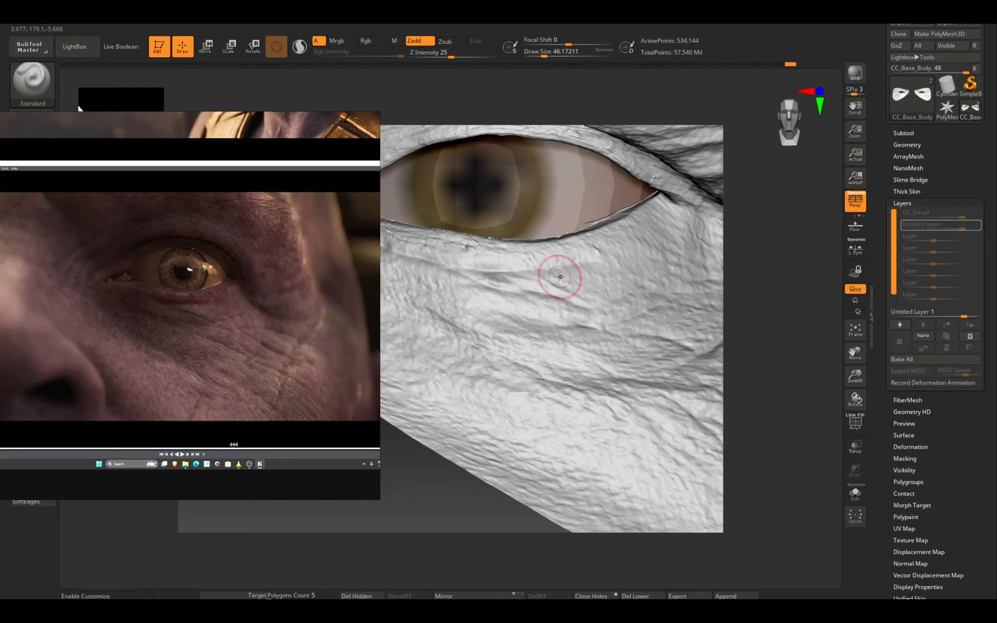
pyautogui.moveTo(587, 281); pyautogui.dragTo(589, 273)
pyautogui.moveTo(637, 356)
pyautogui.keyDown('ctrl'); pyautogui.mouseDown(button='right')
pyautogui.moveTo(645, 309)
pyautogui.moveTo(658, 324)
pyautogui.mouseUp(button='right'); pyautogui.keyUp('ctrl')
pyautogui.keyDown('alt'); pyautogui.moveTo(658, 325); pyautogui.dragTo(597, 328, button='right'); pyautogui.keyUp('alt')
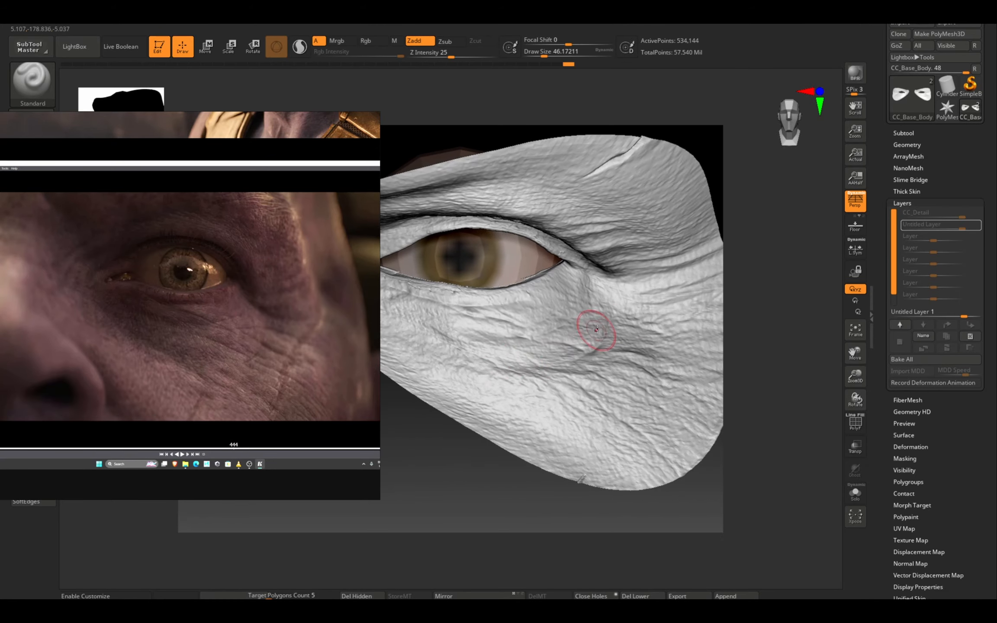
# Sculpt skin folds below the outer corner of the eye and across the upper cheek to match the reference.
pyautogui.moveTo(555, 357); pyautogui.dragTo(570, 357)
pyautogui.moveTo(608, 377)
pyautogui.mouseDown(button='right')
pyautogui.moveTo(614, 403)
pyautogui.moveTo(611, 389)
pyautogui.mouseUp(button='right')
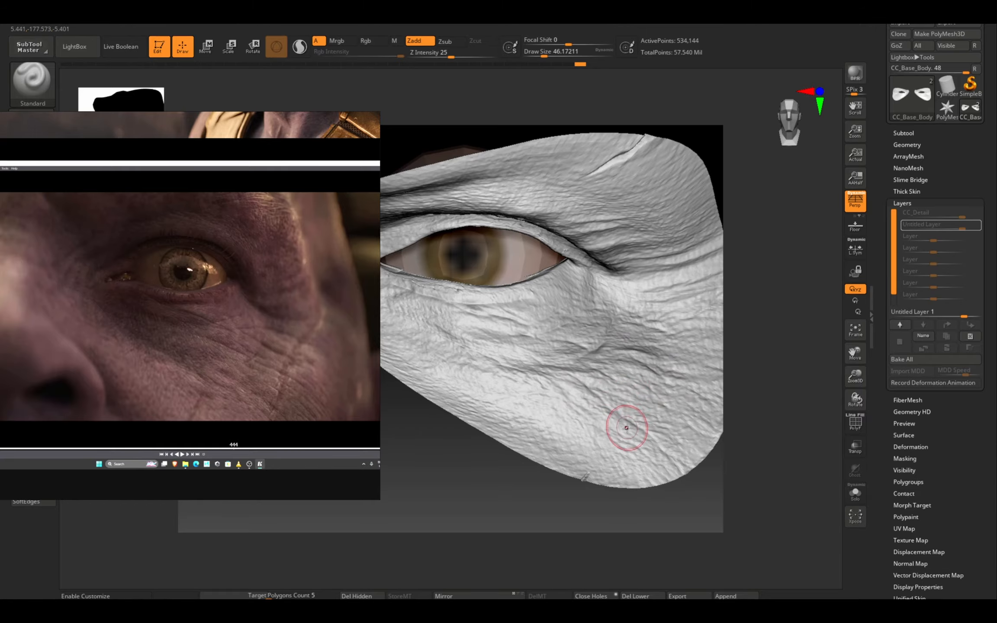
pyautogui.moveTo(626, 427); pyautogui.dragTo(650, 376)
pyautogui.moveTo(650, 376)
pyautogui.keyDown('ctrl'); pyautogui.mouseDown(button='right')
pyautogui.moveTo(649, 348)
pyautogui.moveTo(642, 398)
pyautogui.moveTo(585, 371)
pyautogui.moveTo(612, 378)
pyautogui.mouseUp(button='right'); pyautogui.keyUp('ctrl')
pyautogui.moveTo(559, 344); pyautogui.dragTo(623, 353)
pyautogui.moveTo(623, 352)
pyautogui.mouseDown(button='right')
pyautogui.moveTo(607, 369)
pyautogui.moveTo(608, 352)
pyautogui.mouseUp(button='right')
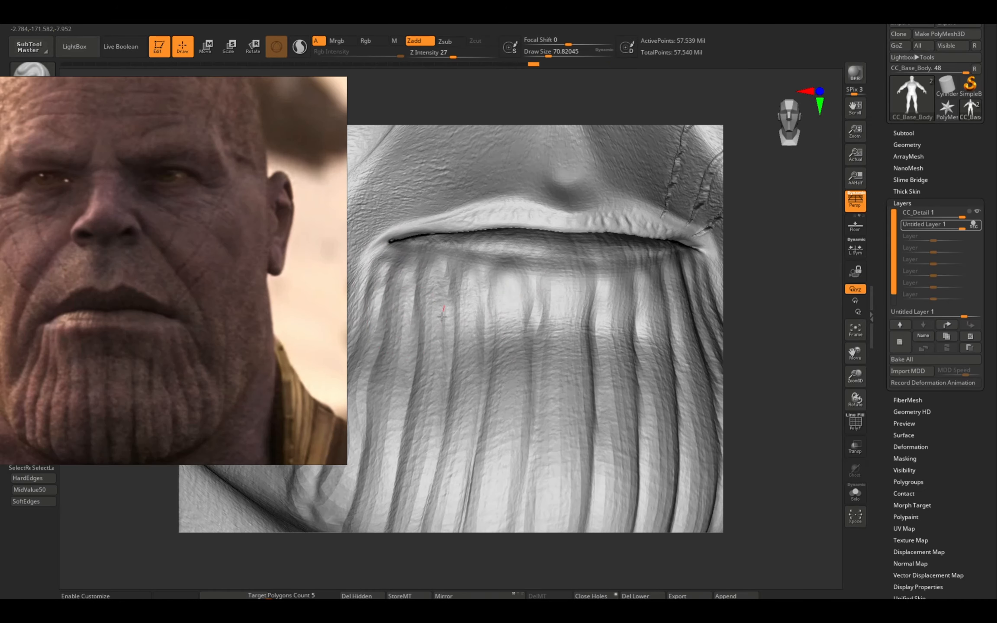
# Carve the vertical chin grooves up to the lower lip and mouth corner, using Zsub at Z Intensity 22.
pyautogui.keyDown('alt'); pyautogui.moveTo(534, 258); pyautogui.dragTo(537, 269); pyautogui.keyUp('alt')
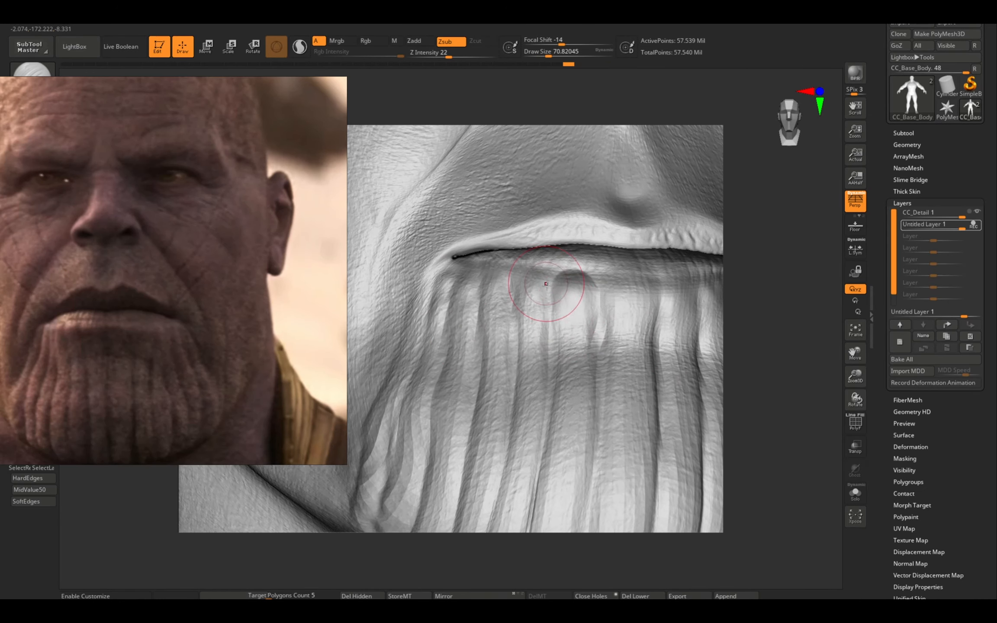
pyautogui.moveTo(574, 298); pyautogui.dragTo(591, 333)
pyautogui.moveTo(580, 331); pyautogui.dragTo(614, 329, button='right')
pyautogui.moveTo(515, 277)
pyautogui.mouseDown()
pyautogui.moveTo(511, 329)
pyautogui.moveTo(539, 271)
pyautogui.mouseUp()
pyautogui.moveTo(562, 303); pyautogui.dragTo(527, 307, button='right')
pyautogui.moveTo(493, 286); pyautogui.dragTo(495, 313)
pyautogui.moveTo(493, 303); pyautogui.dragTo(510, 300, button='right')
pyautogui.moveTo(508, 298); pyautogui.dragTo(506, 303)
pyautogui.moveTo(493, 299)
pyautogui.mouseDown()
pyautogui.moveTo(483, 294)
pyautogui.moveTo(485, 305)
pyautogui.mouseUp()
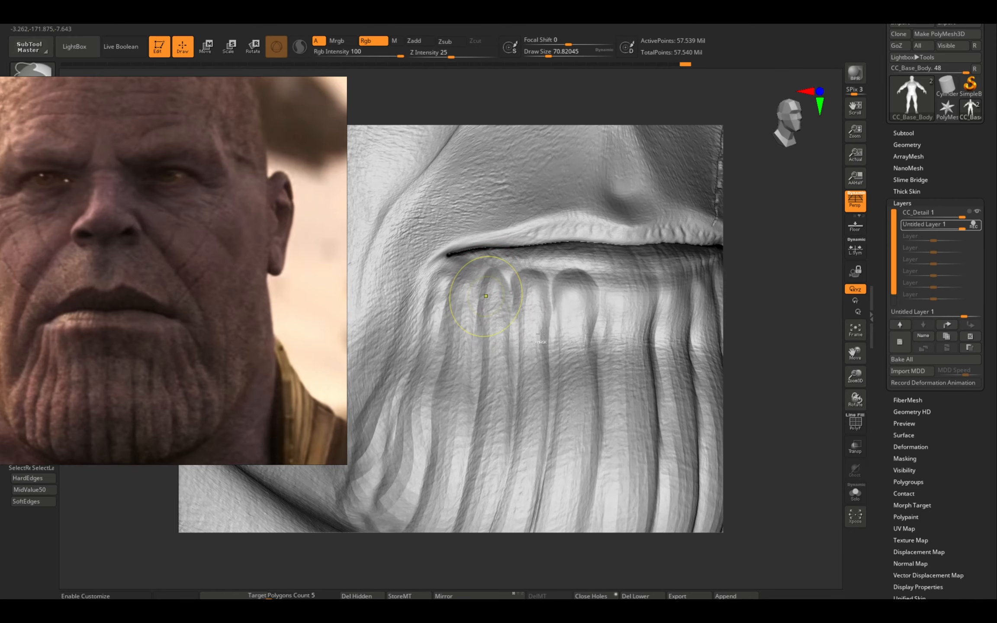
pyautogui.moveTo(484, 331); pyautogui.dragTo(495, 329, button='right')
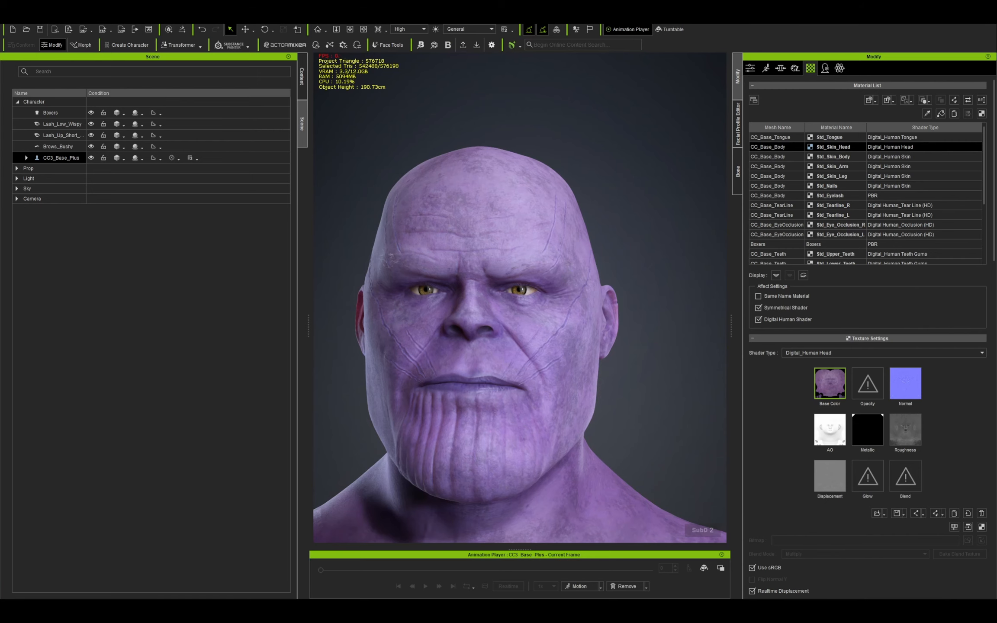
# Switch to Character Creator and start Bake SubD Normal Maps for the CC3_Base_Plus character.
pyautogui.click(56, 19)
pyautogui.moveTo(38, 18)
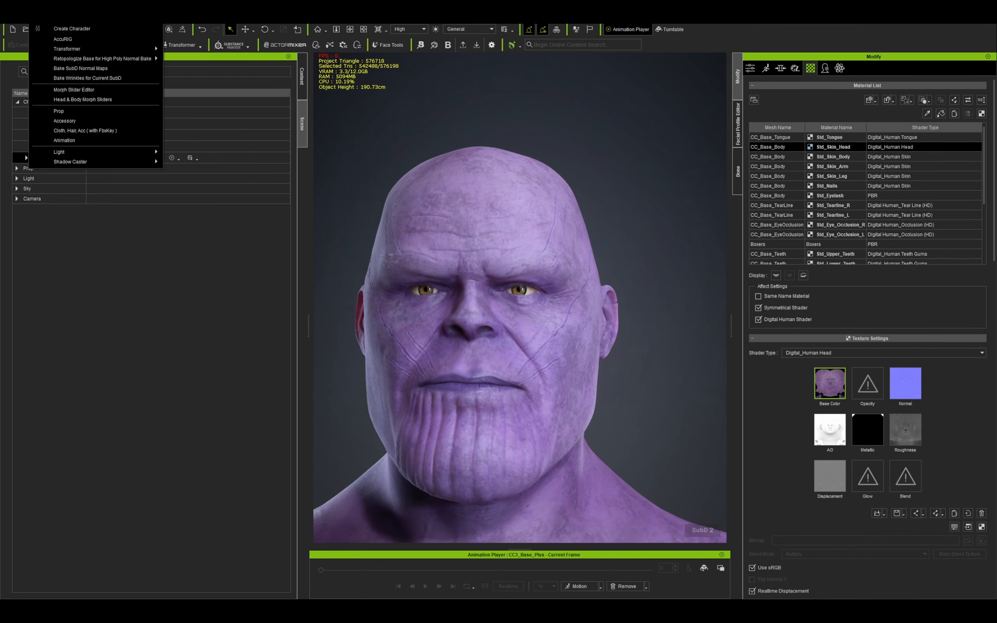
pyautogui.click(78, 70)
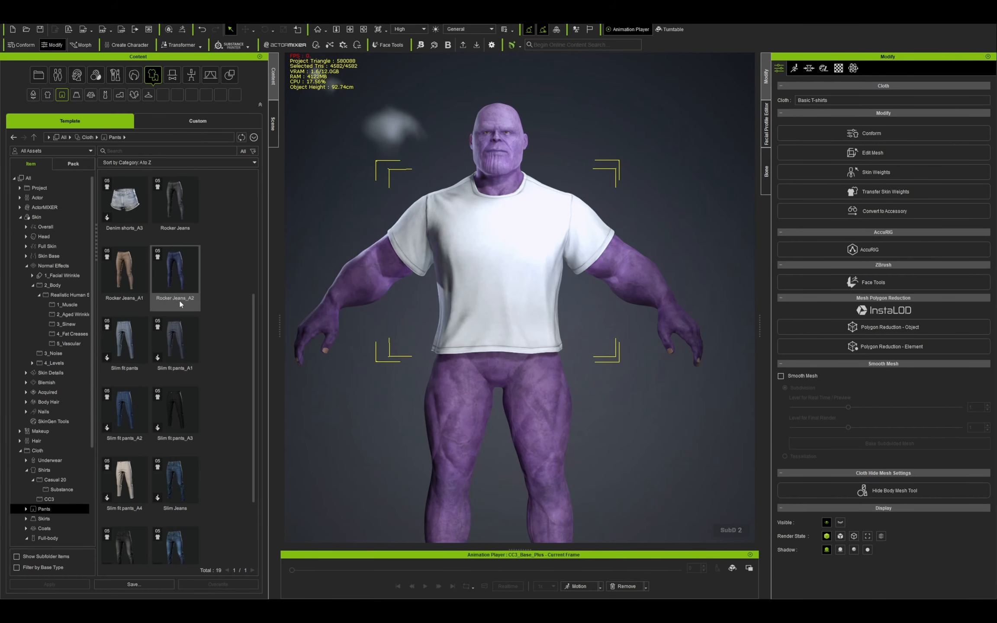
# Dress the character in the Rocker Jeans_A1 pants.
pyautogui.moveTo(115, 278); pyautogui.dragTo(466, 432)
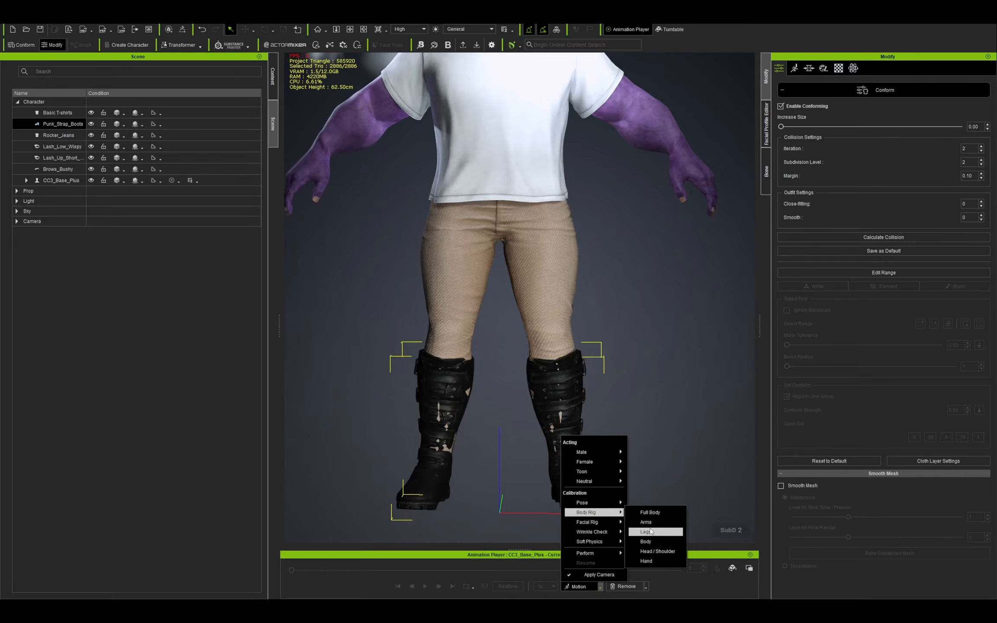
# Play the Legs body rig calibration motion and examine how the boots and jeans fit in the squat and standing poses.
pyautogui.click(646, 531)
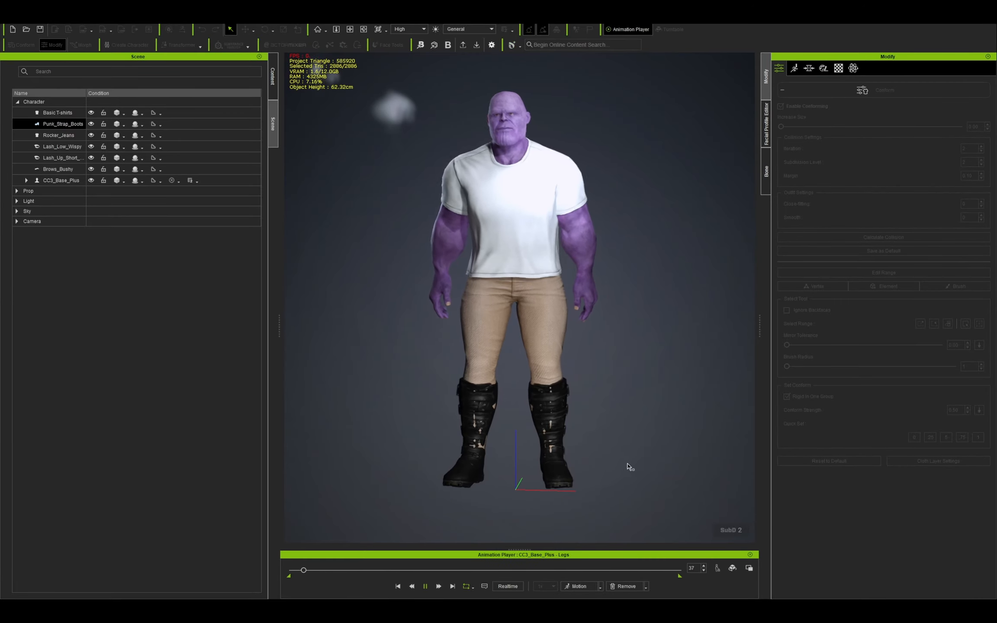
pyautogui.press('space')
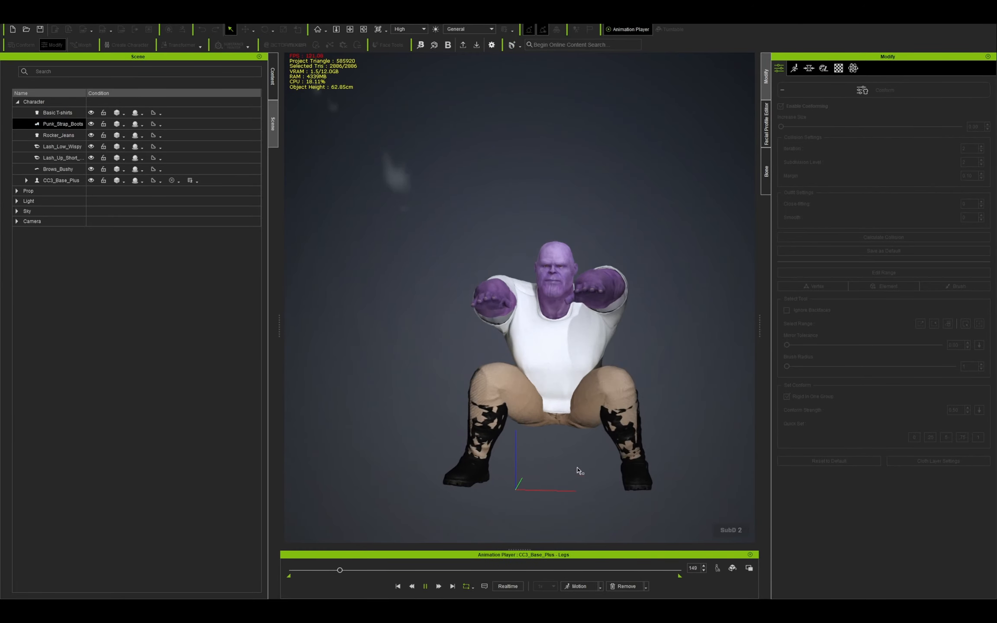
pyautogui.scroll(3, 580, 464)
pyautogui.moveTo(586, 458); pyautogui.dragTo(572, 333, button='middle')
pyautogui.scroll(4, 560, 391)
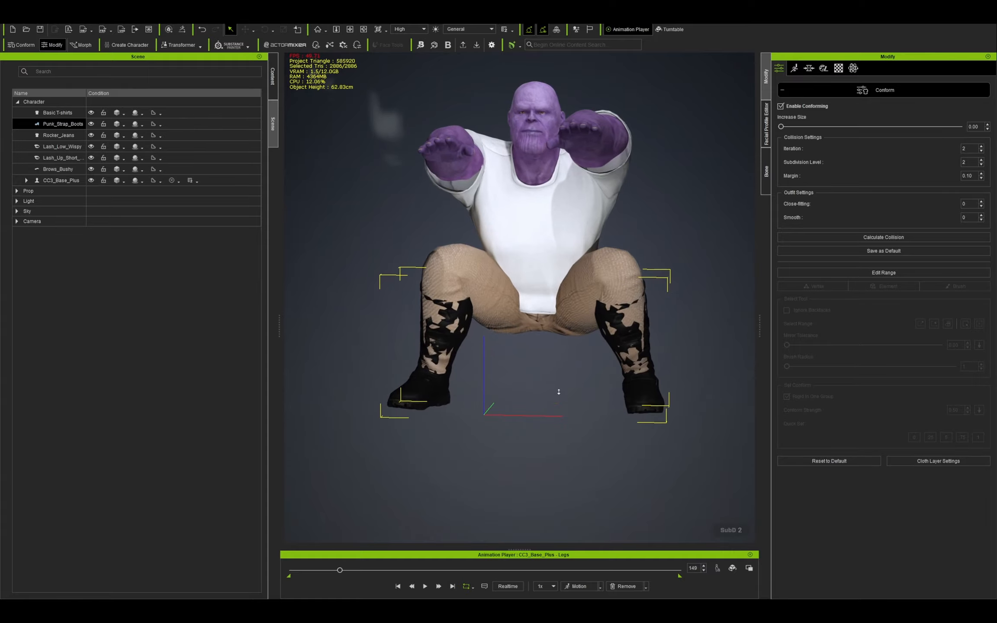
pyautogui.moveTo(574, 398); pyautogui.dragTo(561, 329, button='middle')
pyautogui.moveTo(561, 330); pyautogui.dragTo(577, 362, button='right')
pyautogui.click(425, 586)
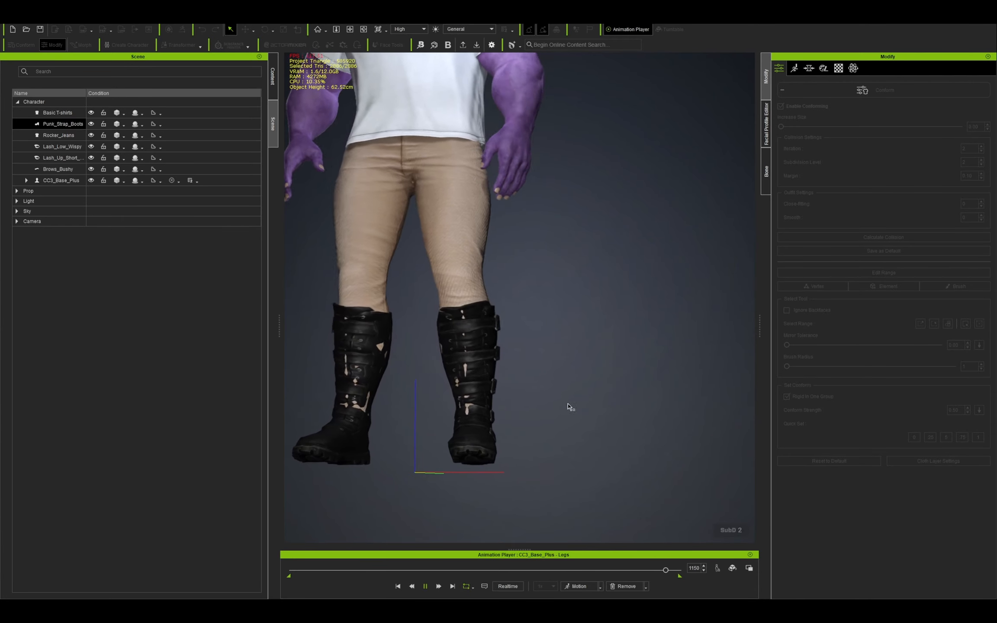
pyautogui.moveTo(592, 570); pyautogui.dragTo(561, 570)
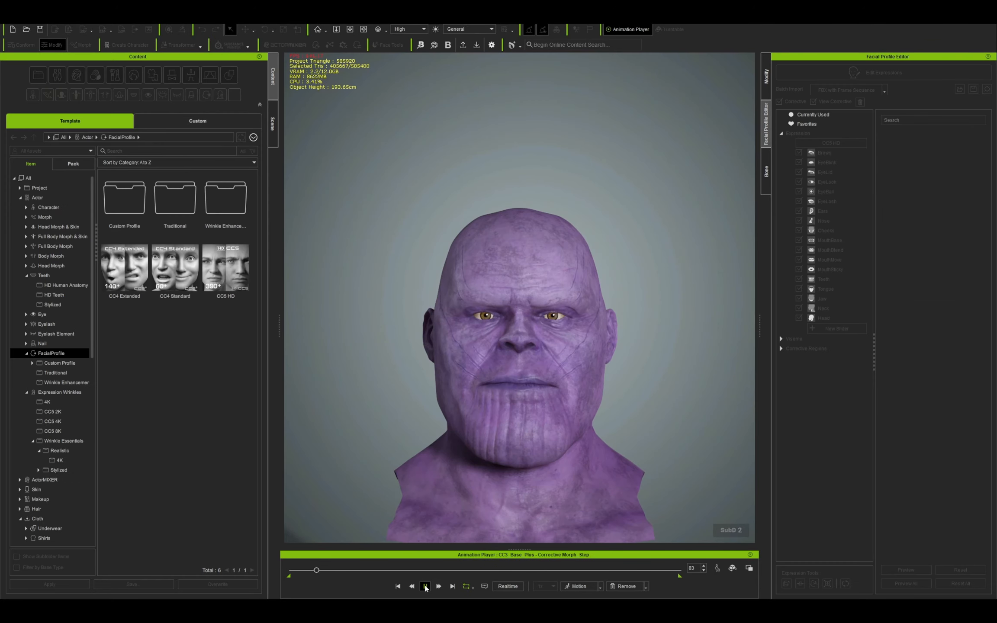
# Pause the Corrective Morph_Step animation, examine the face up close, and resume playback.
pyautogui.click(426, 586)
pyautogui.scroll(3, 542, 453)
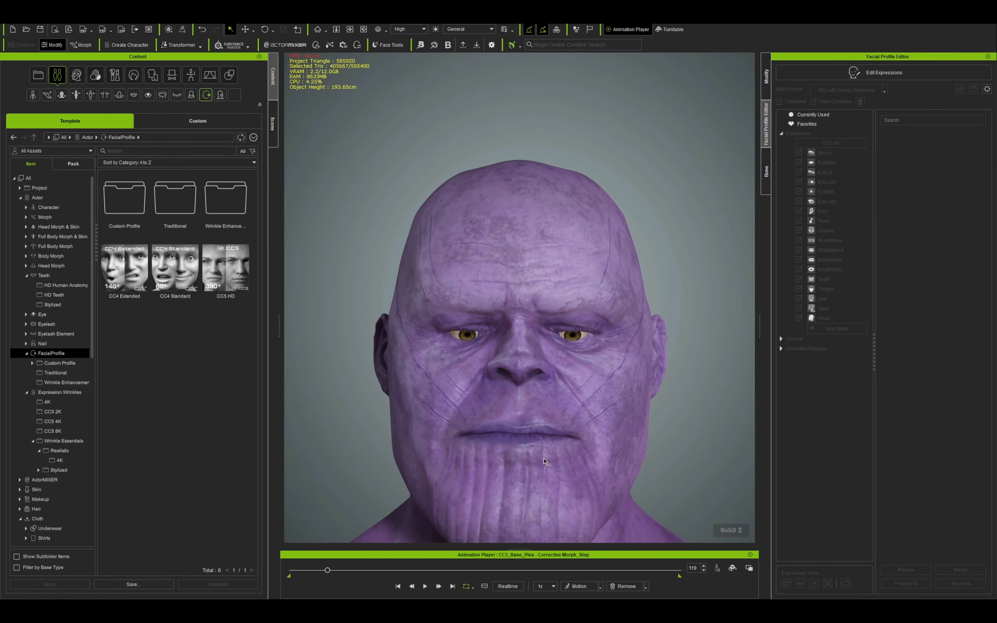
pyautogui.moveTo(544, 461); pyautogui.dragTo(537, 384, button='middle')
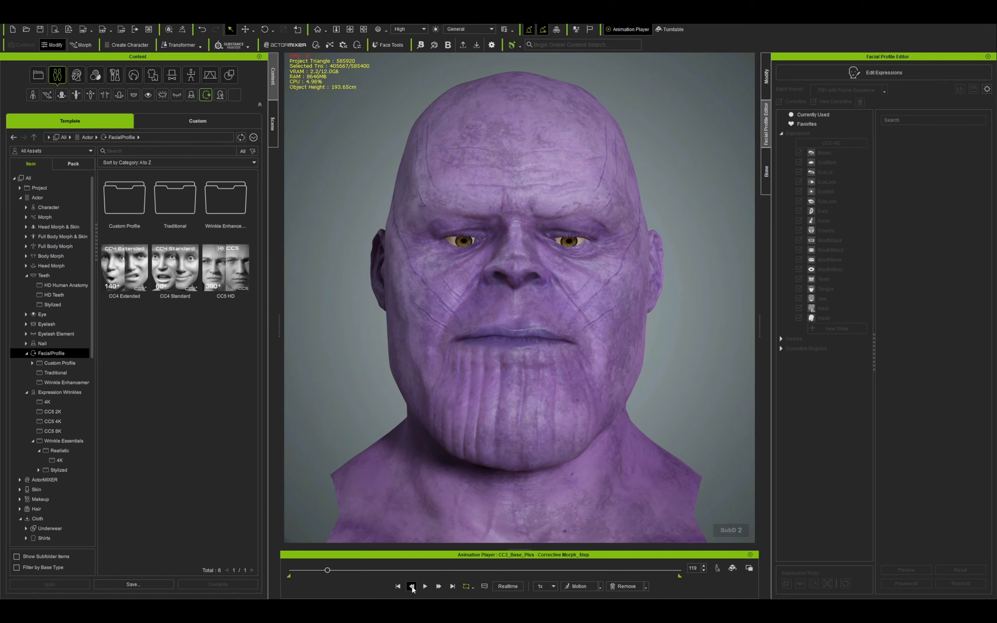
pyautogui.click(426, 586)
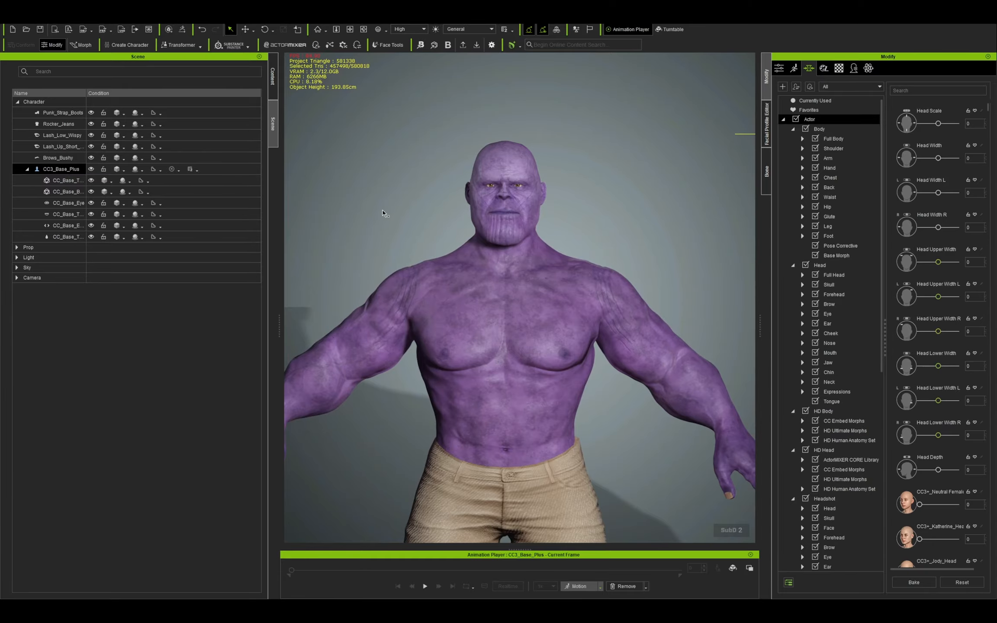
# Send the character to ZBrush Face Tools and reshape the closed eyelid of the Eye Blink expression with the Move and Move Topological brushes.
pyautogui.click(383, 46)
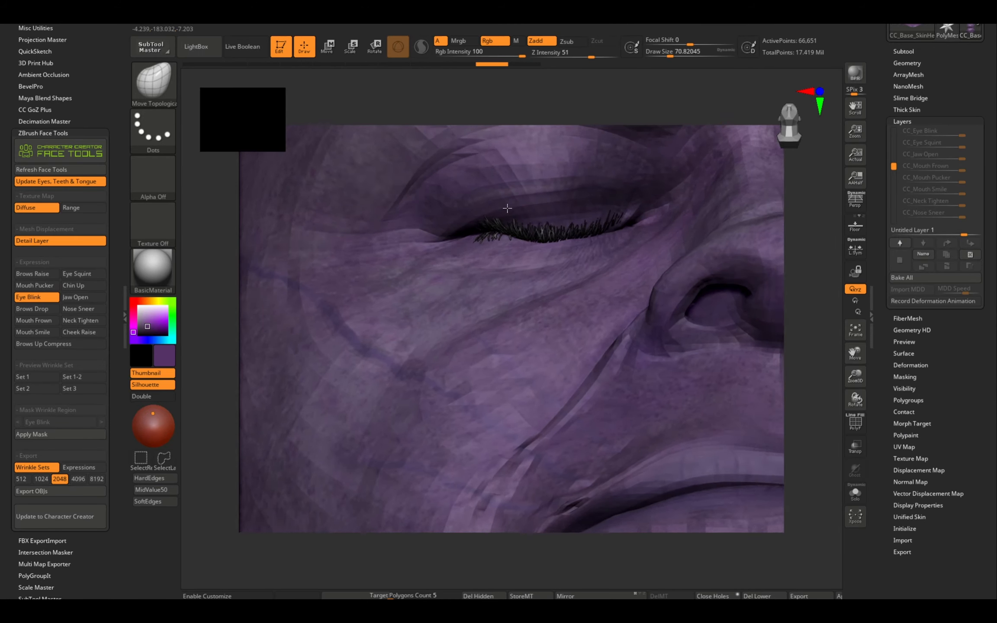
pyautogui.moveTo(489, 230); pyautogui.dragTo(496, 248, button='right')
pyautogui.press('b')
pyautogui.press('m')
pyautogui.press('v')
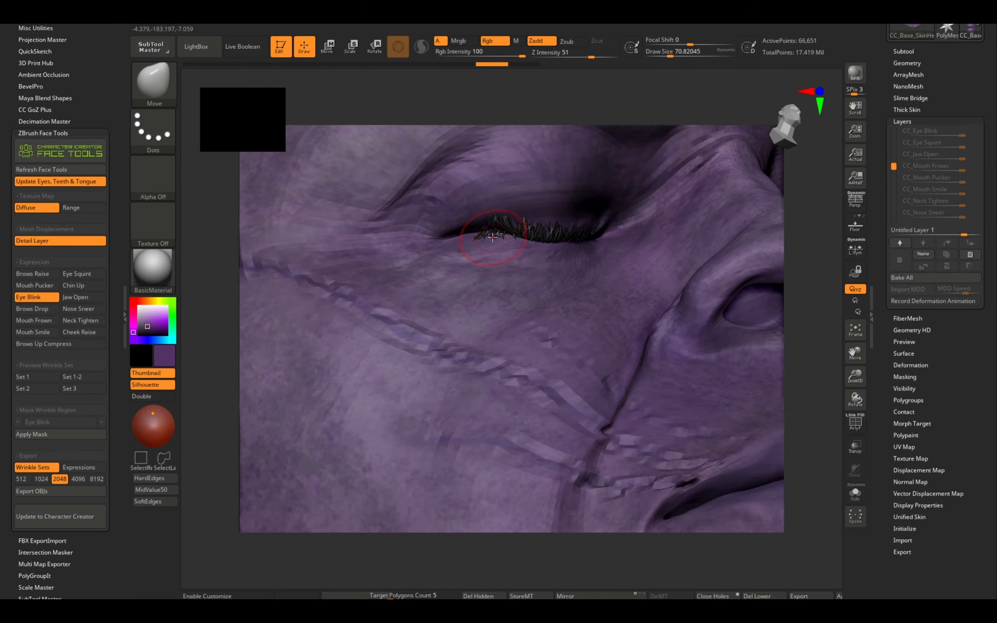
pyautogui.press('b')
pyautogui.press('m')
pyautogui.press('t')
pyautogui.moveTo(494, 246); pyautogui.dragTo(487, 251)
pyautogui.moveTo(483, 268)
pyautogui.mouseDown(button='right')
pyautogui.moveTo(550, 230)
pyautogui.moveTo(491, 235)
pyautogui.mouseUp(button='right')
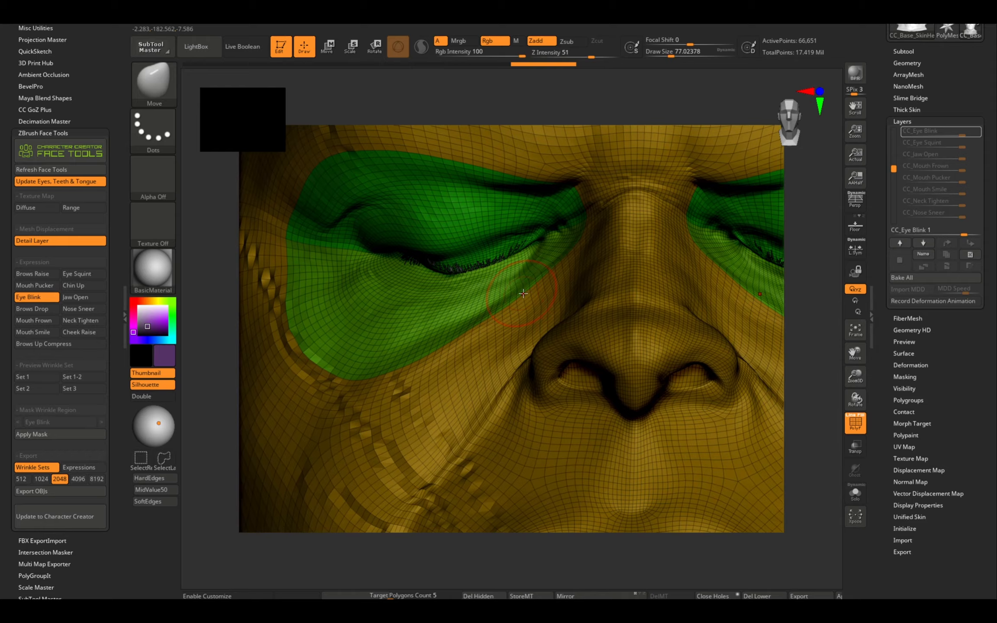
# Smooth the eyelid area on the Eye Blink layer and update the Brows Raise and Eye Blink expressions to Character Creator.
pyautogui.moveTo(523, 294)
pyautogui.mouseDown(button='right')
pyautogui.moveTo(567, 309)
pyautogui.moveTo(523, 305)
pyautogui.moveTo(516, 223)
pyautogui.mouseUp(button='right')
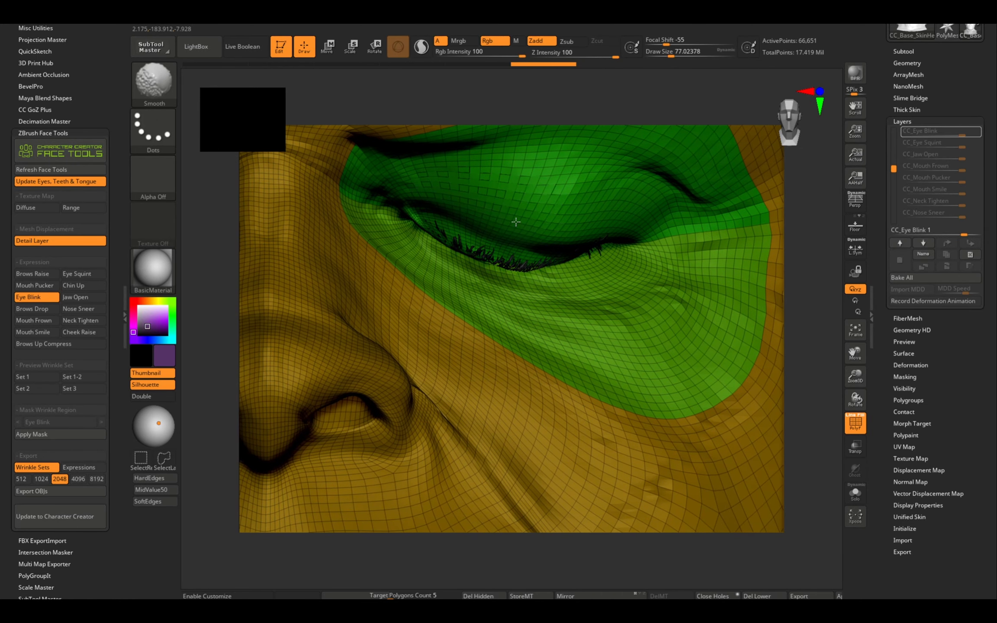
pyautogui.moveTo(516, 223); pyautogui.dragTo(523, 230)
pyautogui.moveTo(523, 229)
pyautogui.mouseDown(button='right')
pyautogui.moveTo(548, 225)
pyautogui.moveTo(500, 263)
pyautogui.moveTo(478, 173)
pyautogui.mouseUp(button='right')
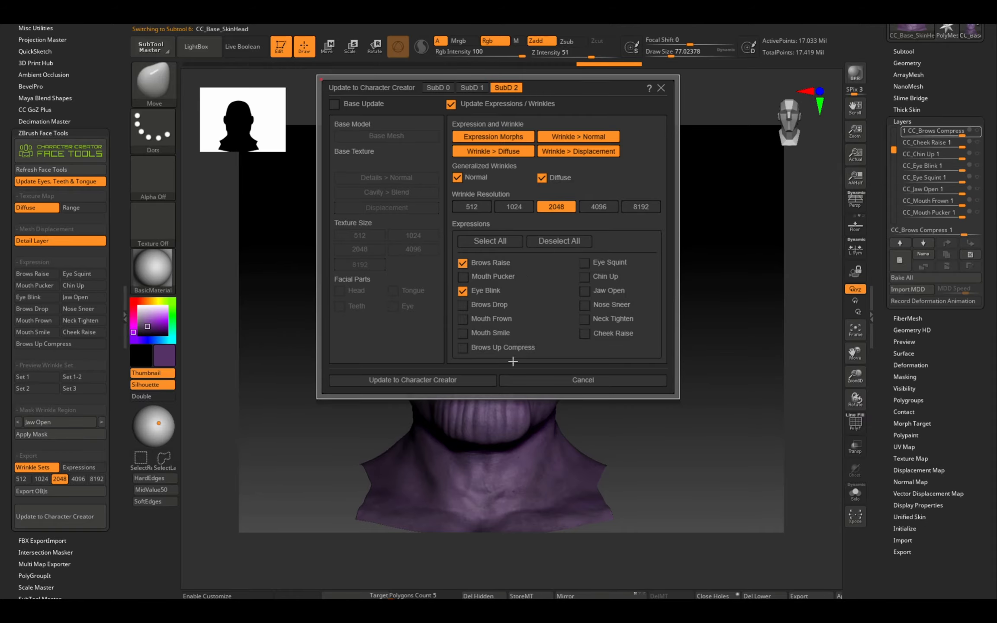
pyautogui.click(436, 379)
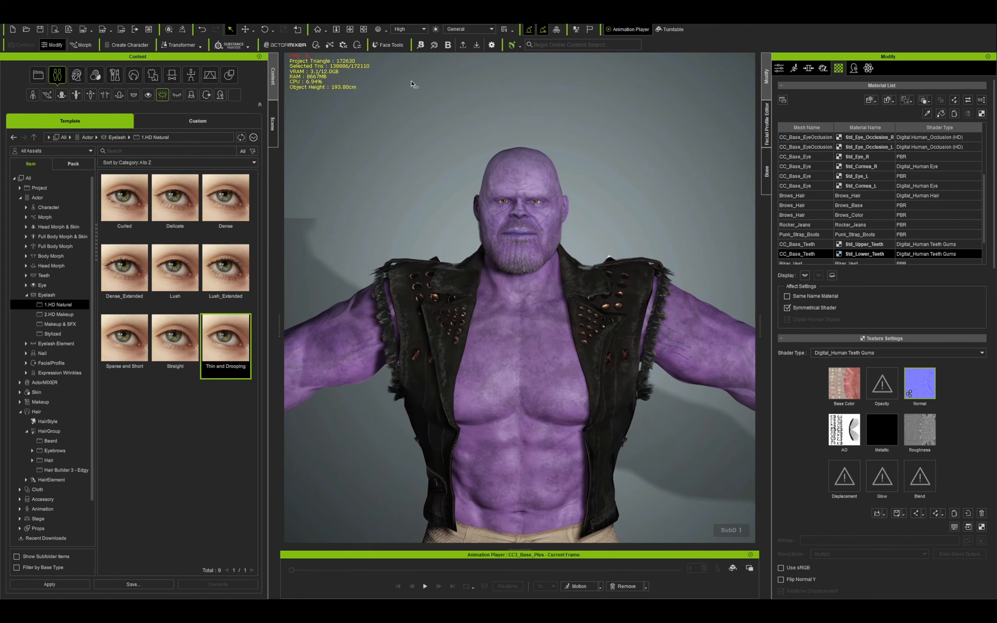
pyautogui.scroll(1, 505, 121)
# Switch to Character Creator and set the Blender Pipeline FBX export preset to Selected Models.
pyautogui.click(463, 45)
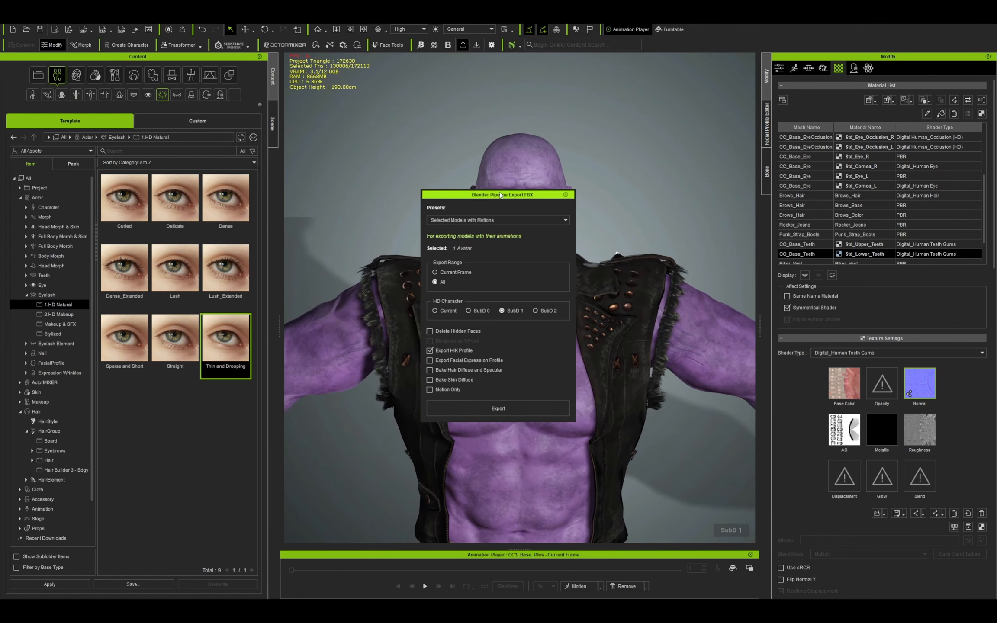
pyautogui.click(497, 220)
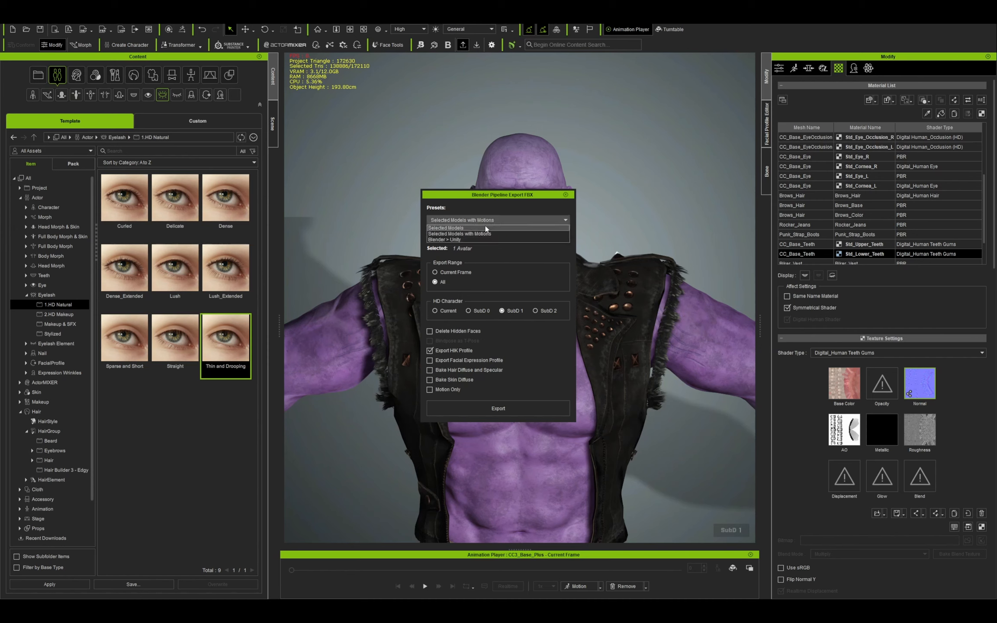
pyautogui.click(493, 229)
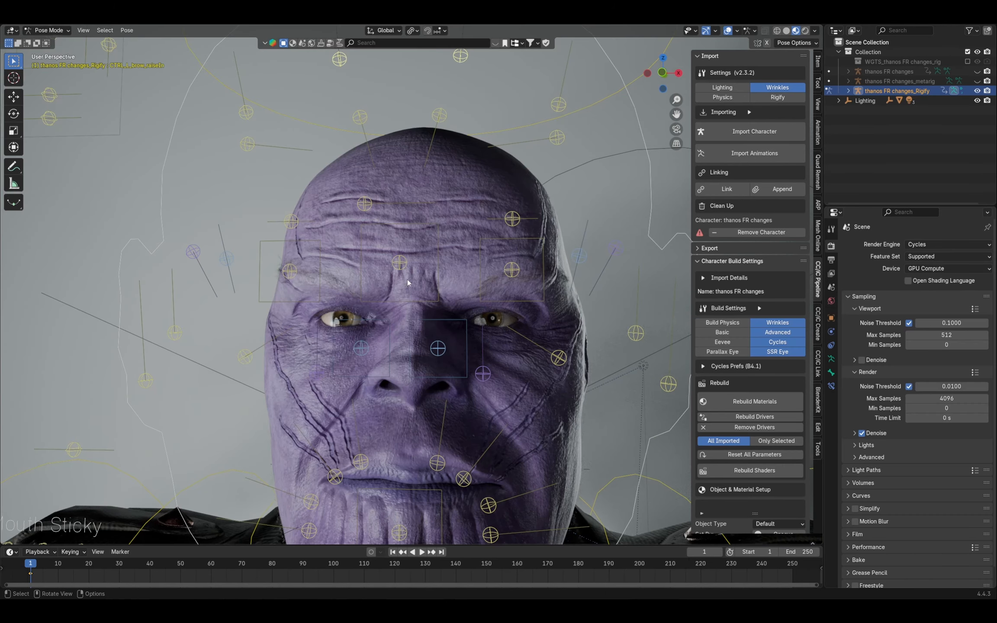
# Switch to Blender and try moving the central eye control of the Thanos face rig.
pyautogui.click(400, 265)
pyautogui.press('g')
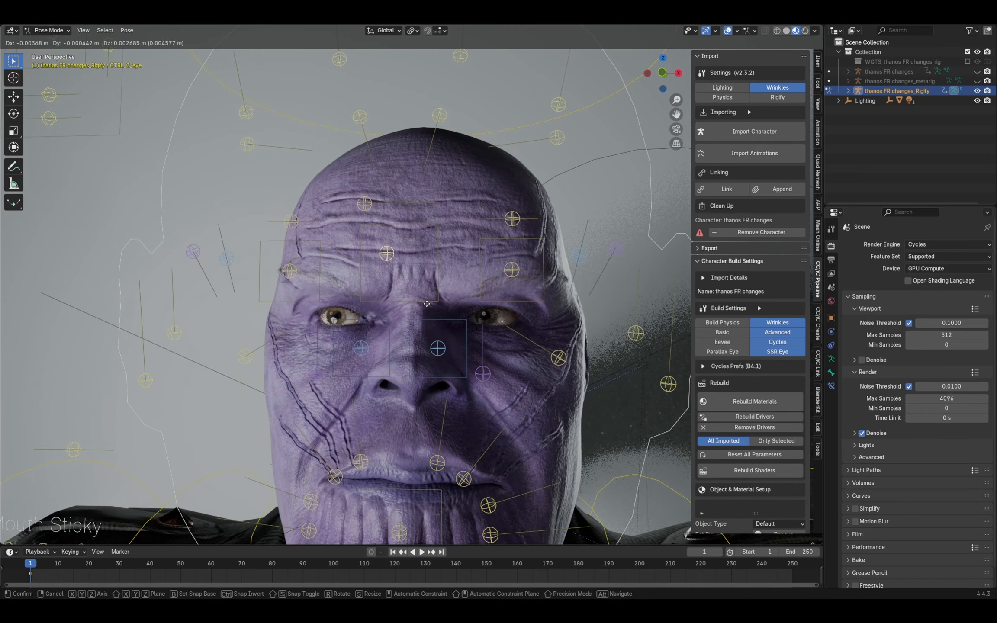
pyautogui.rightClick(452, 382)
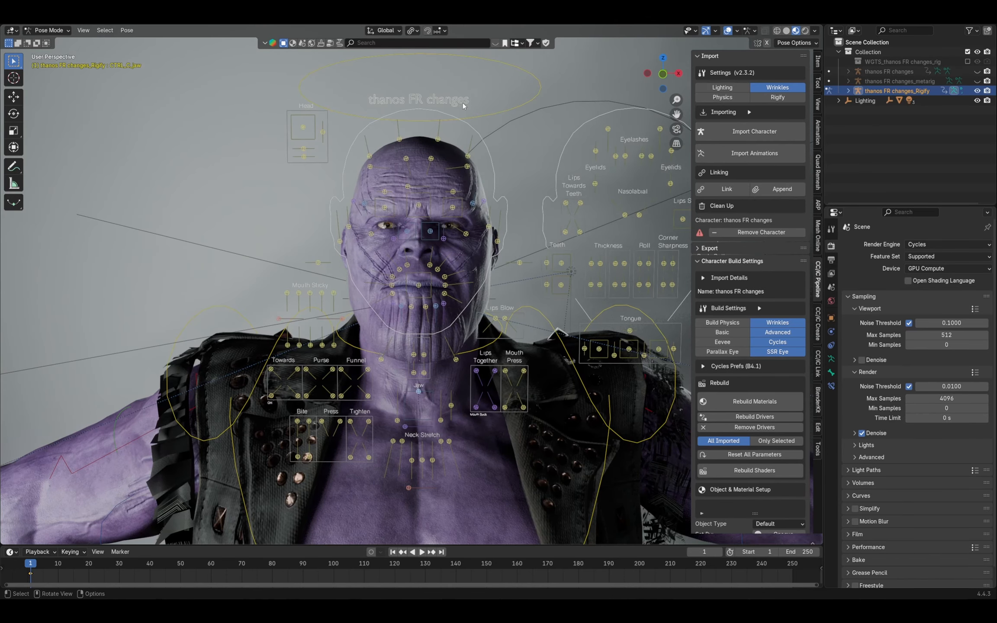
# Try tilting the head with its rotation control and turning it sideways with the Head slider control.
pyautogui.click(535, 76)
pyautogui.press('r')
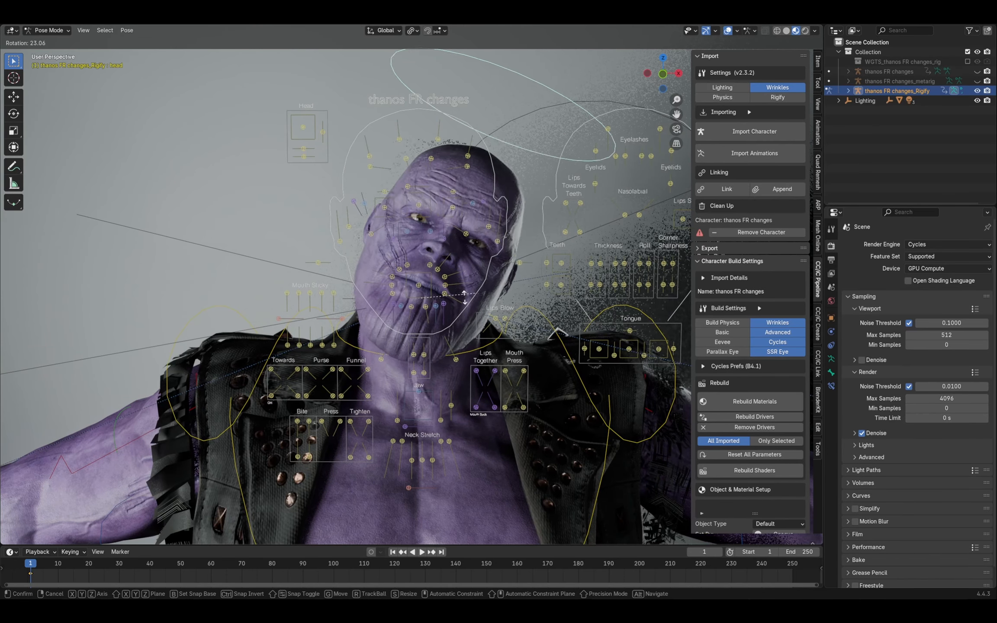
pyautogui.rightClick(463, 230)
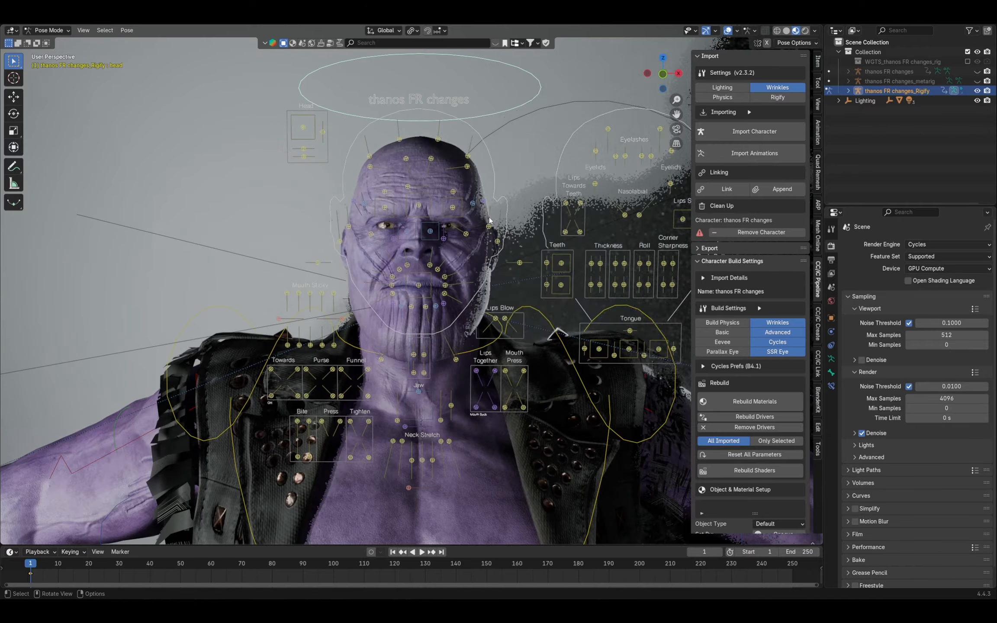
pyautogui.click(309, 128)
pyautogui.press('g')
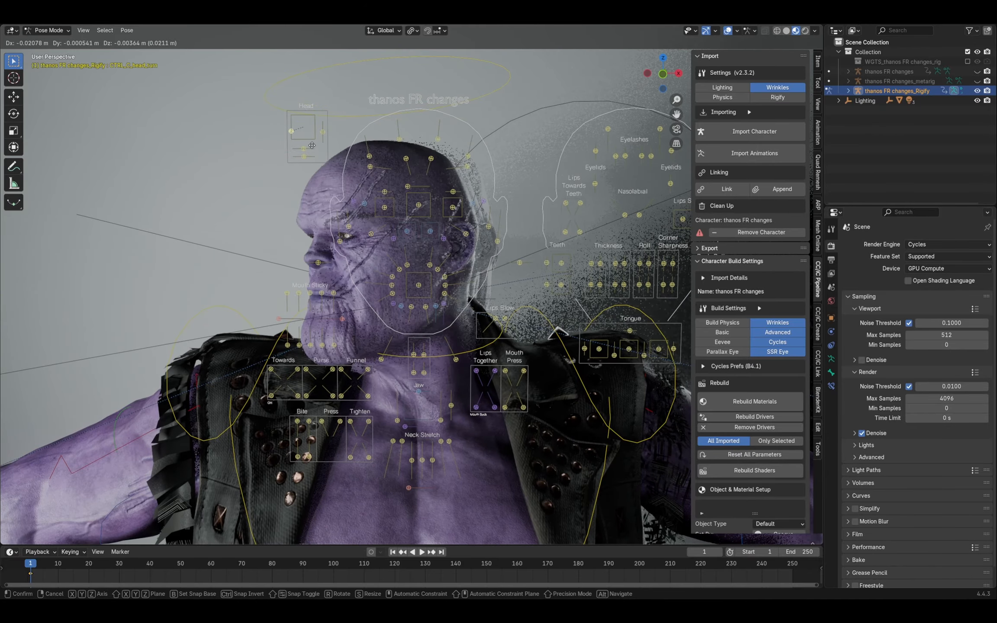
pyautogui.rightClick(356, 142)
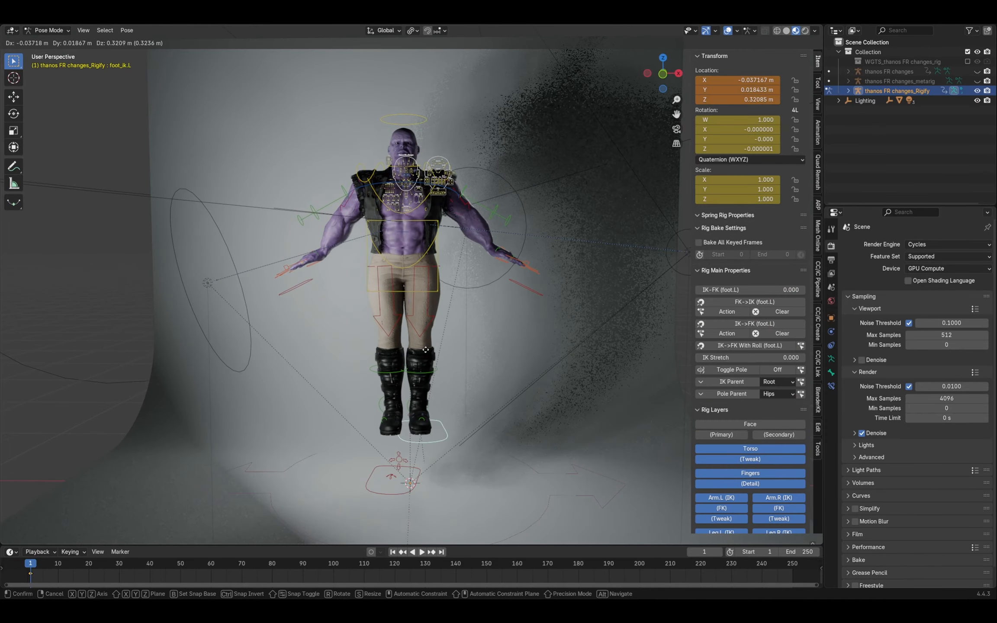
# Rotate the left foot's IK control about the global X axis, and turn the foot outward with a free rotation.
pyautogui.click(459, 288)
pyautogui.press('r')
pyautogui.press('x')
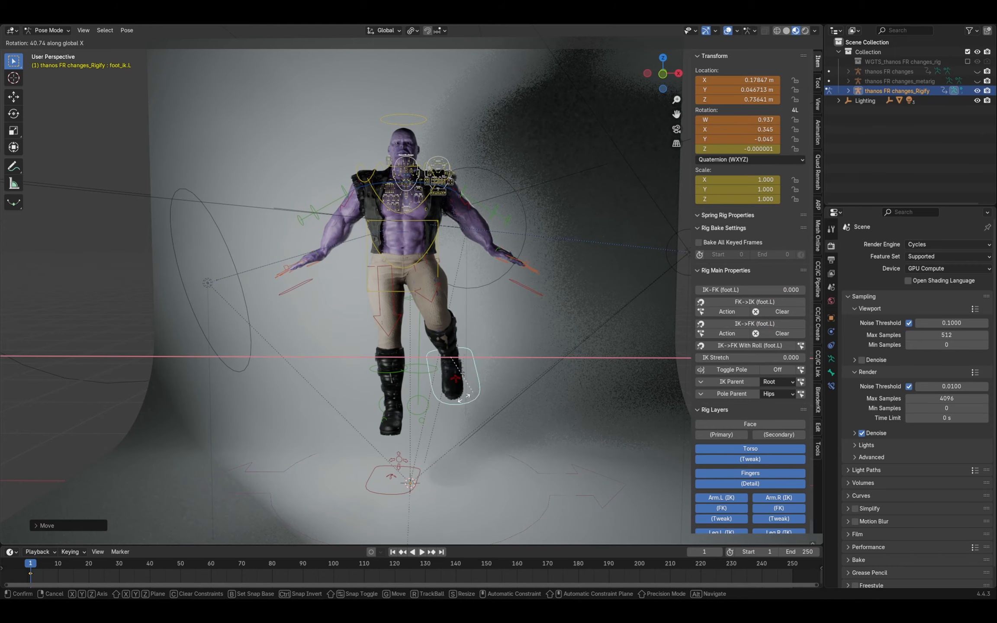
pyautogui.click(396, 439)
pyautogui.press('r')
pyautogui.click(424, 466)
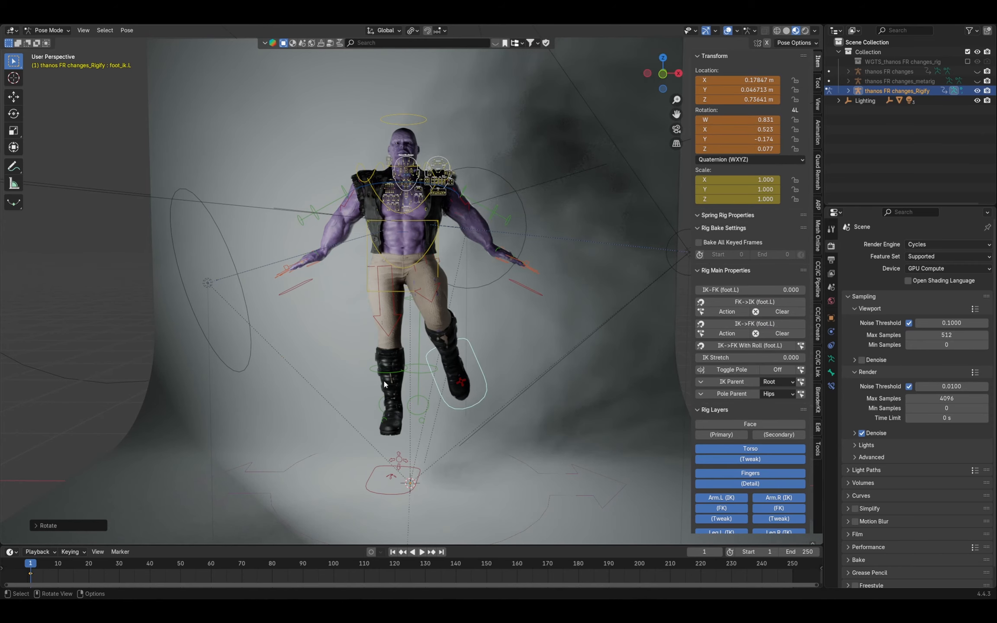
# Move the right foot's IK control and examine the full-body pose.
pyautogui.click(381, 493)
pyautogui.press('g')
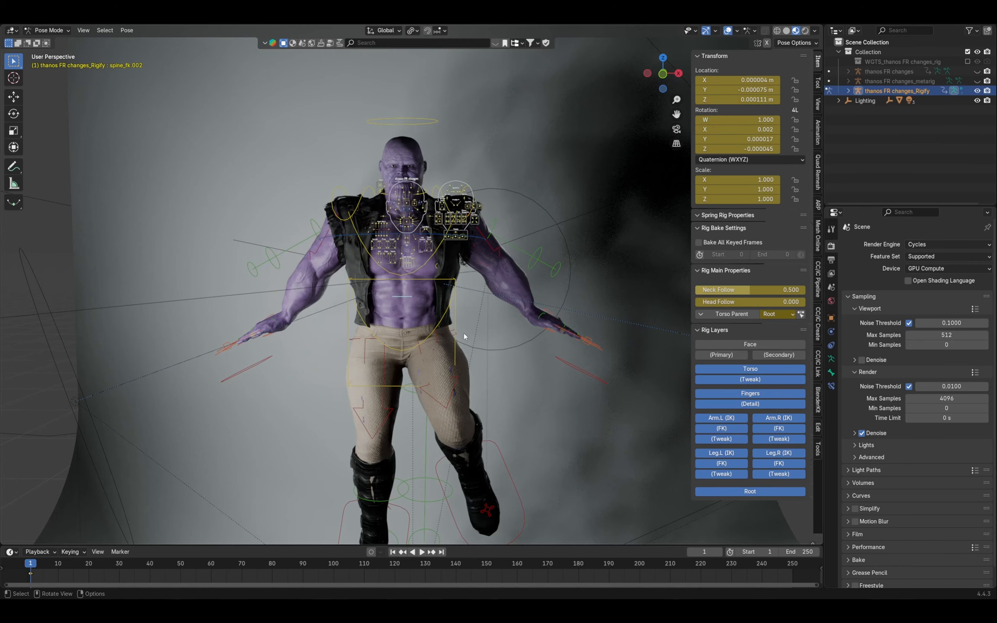
pyautogui.scroll(-3, 458, 342)
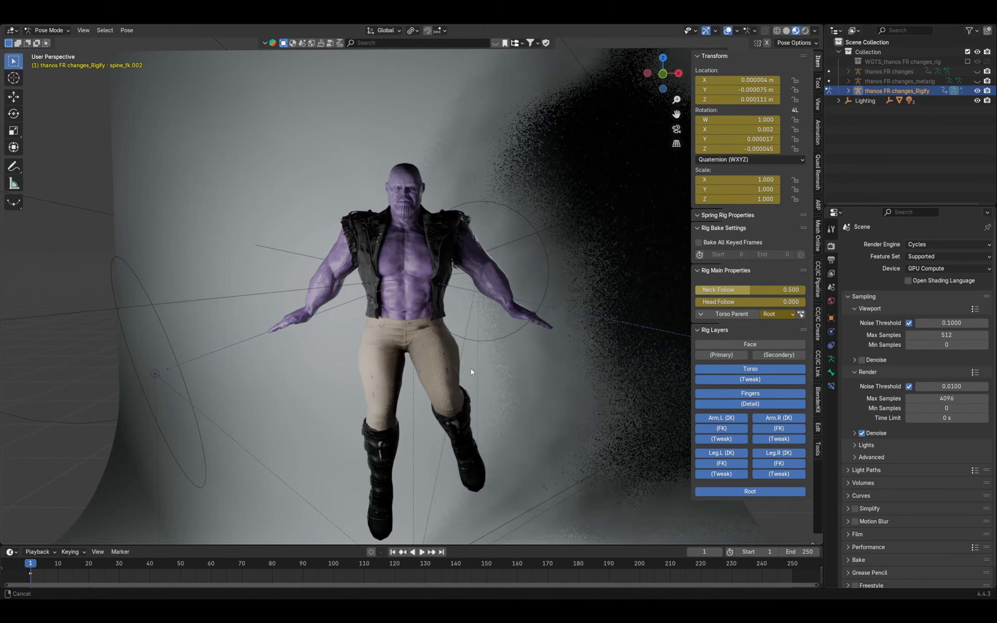
pyautogui.moveTo(470, 368); pyautogui.dragTo(469, 346, button='middle')
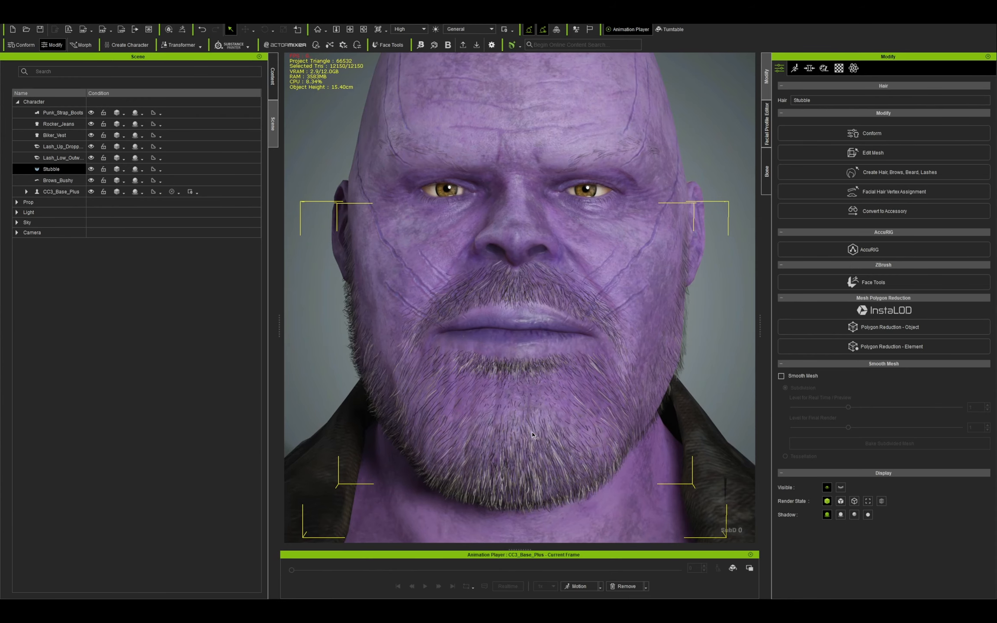
# Switch to Character Creator and examine the Stubble beard from several angles, hiding and showing it once to compare.
pyautogui.moveTo(470, 415); pyautogui.dragTo(559, 430, button='right')
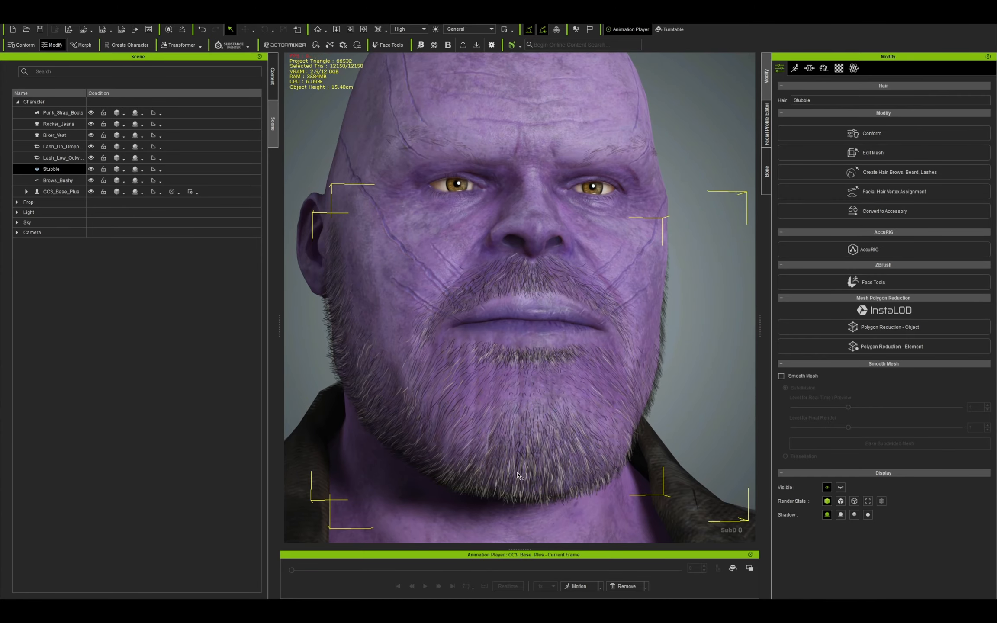
pyautogui.moveTo(517, 473); pyautogui.dragTo(532, 417, button='middle')
pyautogui.moveTo(532, 417); pyautogui.dragTo(338, 415, button='right')
pyautogui.moveTo(404, 370); pyautogui.dragTo(529, 382, button='right')
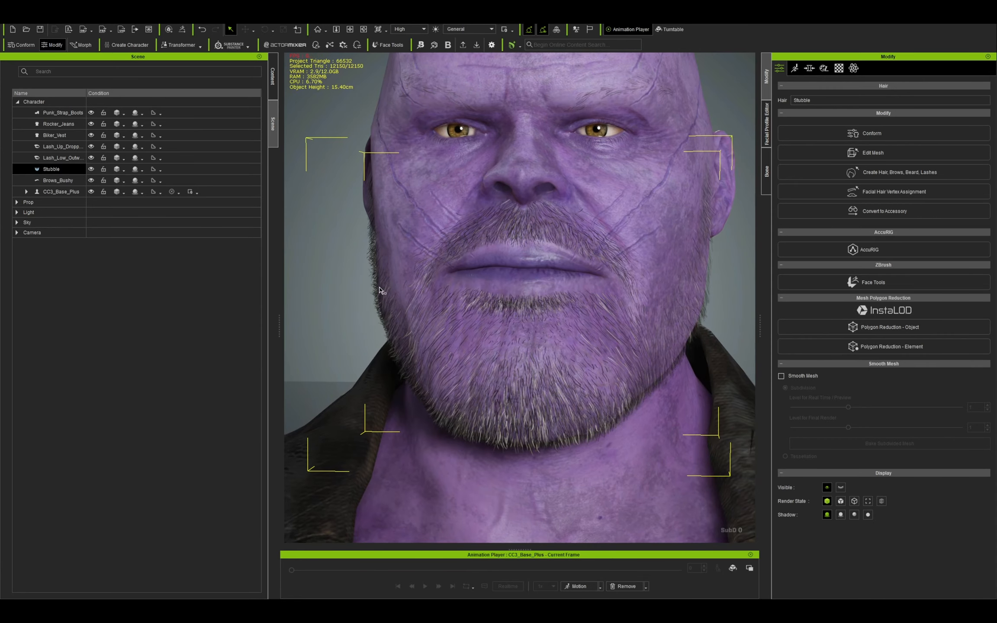
pyautogui.click(91, 171)
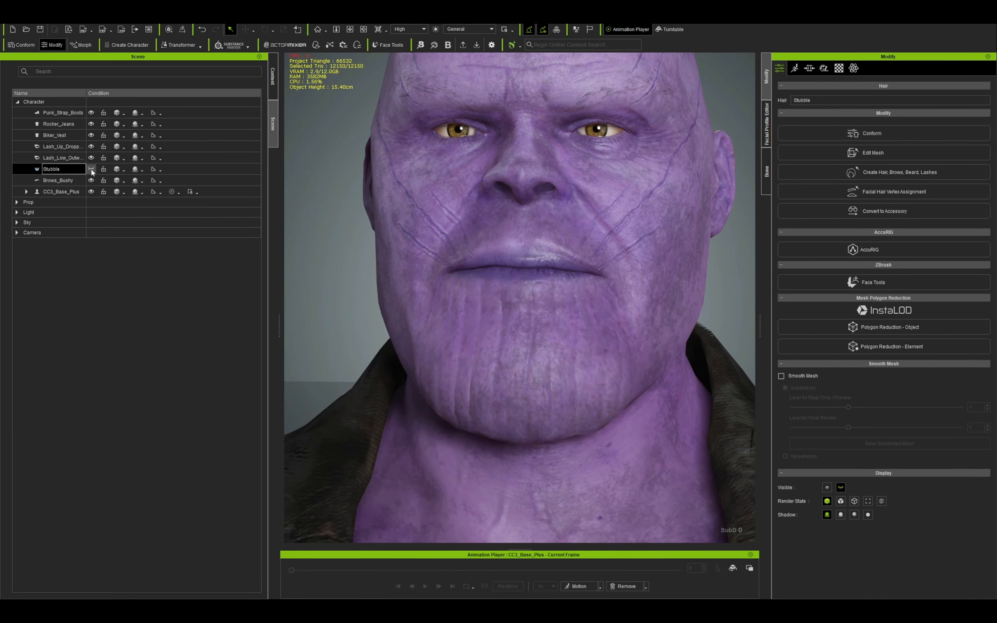
pyautogui.click(92, 171)
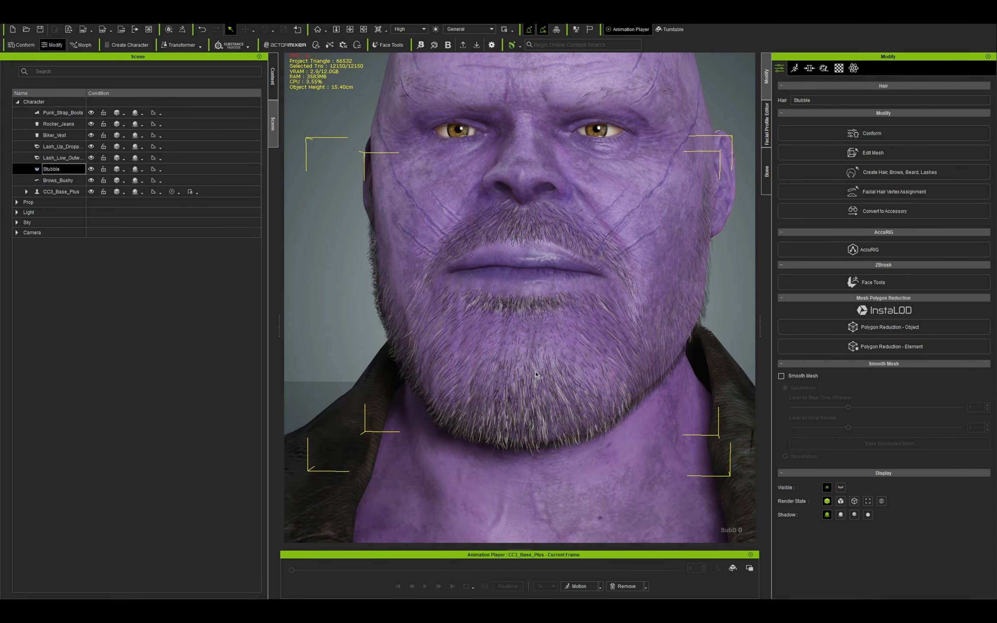
pyautogui.moveTo(464, 391); pyautogui.dragTo(496, 385, button='right')
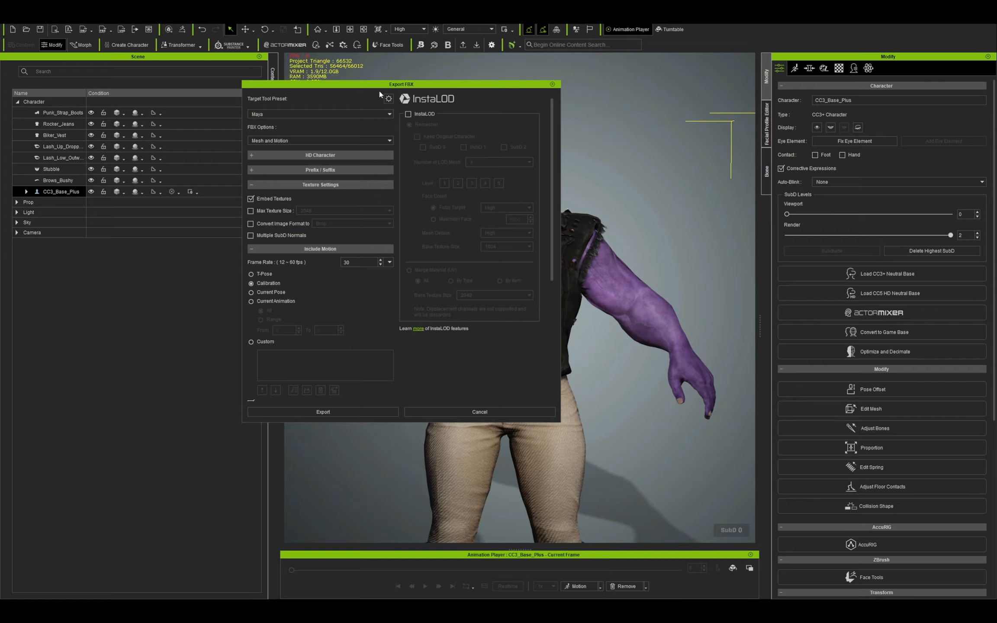
# Set the FBX export's target tool preset to Unreal (UE5 Skeleton) and its FBX option to Mesh.
pyautogui.click(400, 133)
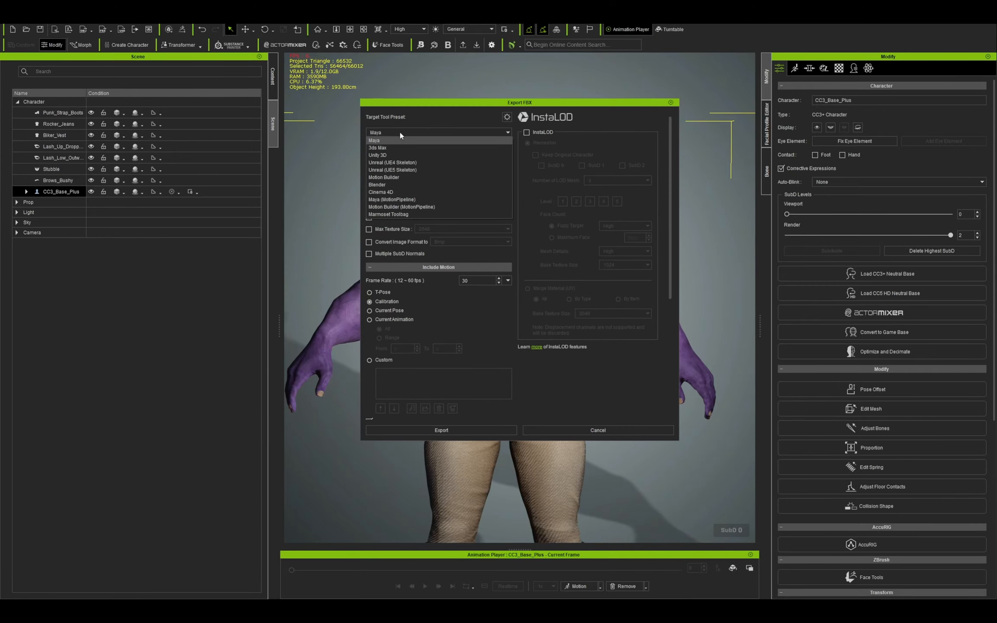
pyautogui.click(409, 170)
pyautogui.click(394, 132)
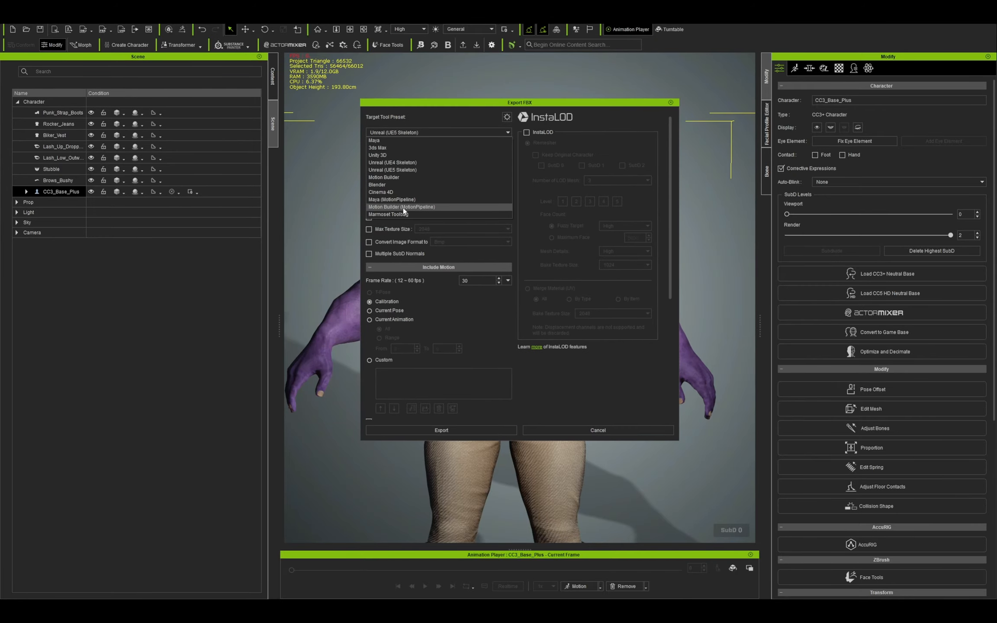
pyautogui.click(434, 305)
pyautogui.click(411, 158)
pyautogui.click(417, 166)
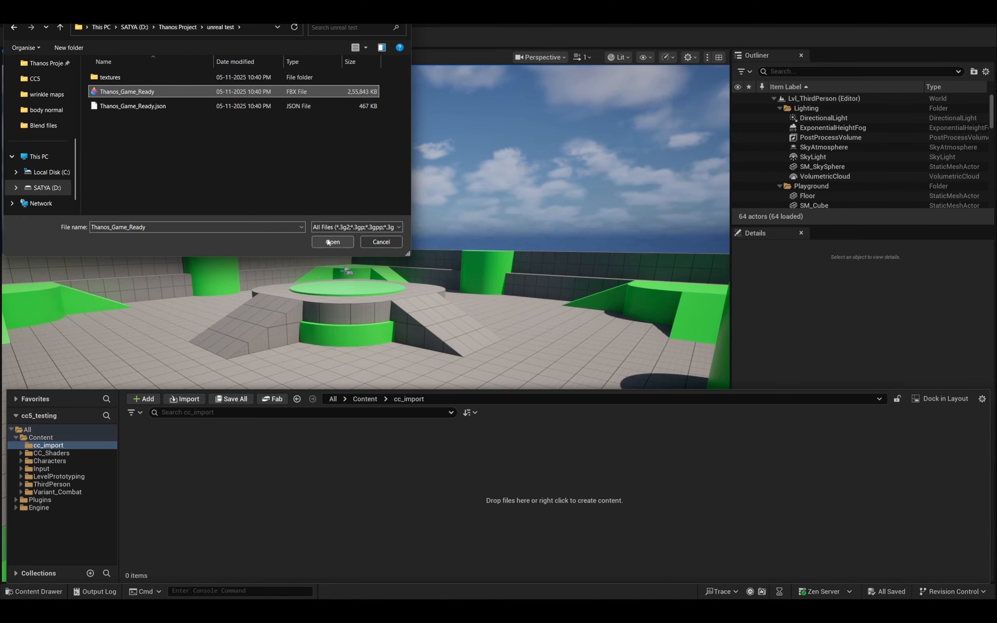
# Switch to Unreal Engine and import the character into cc_import with Character Creator & iClone Auto Setup enabled.
pyautogui.click(332, 242)
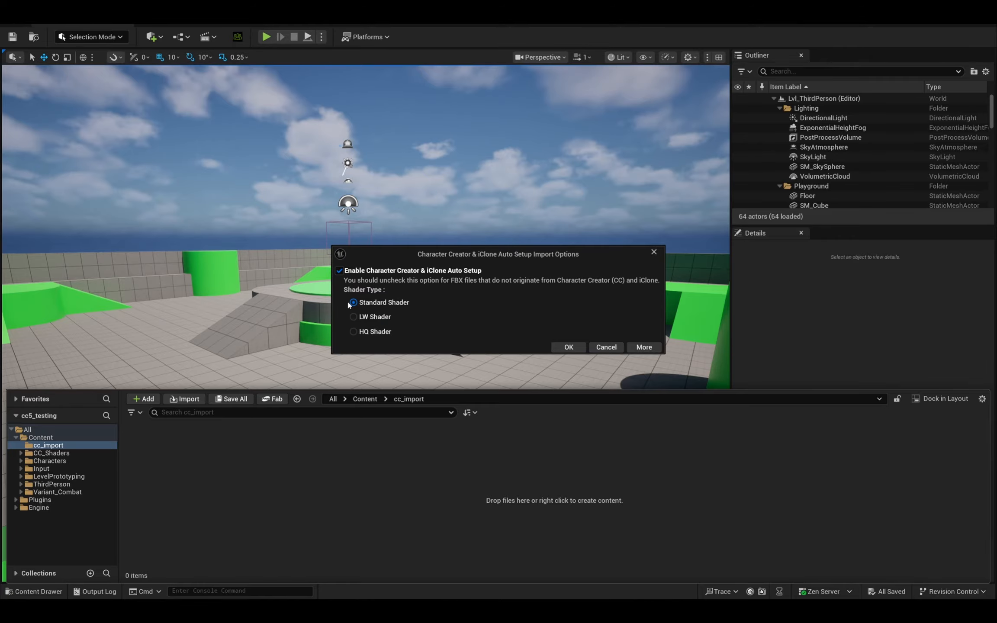
pyautogui.click(562, 348)
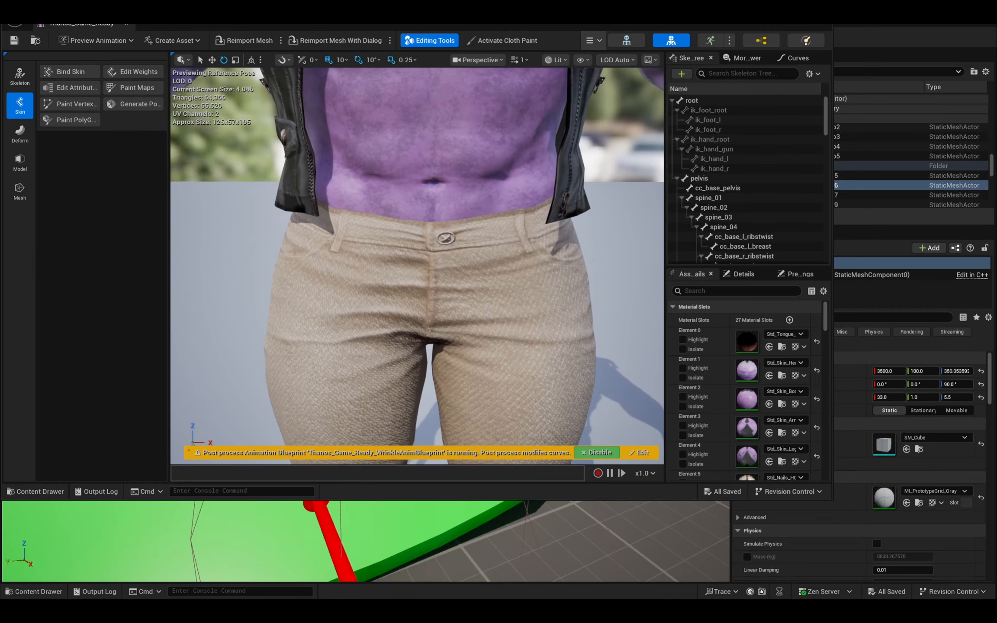
# Examine the imported Thanos_Game_Ready skeletal mesh's body, vest and jeans up close from different angles.
pyautogui.press('e')
pyautogui.moveTo(439, 175); pyautogui.dragTo(337, 186, button='right')
pyautogui.scroll(-5, 438, 175)
pyautogui.press('w')
pyautogui.press('w')
pyautogui.press('d')
pyautogui.keyDown('alt'); pyautogui.moveTo(338, 186); pyautogui.dragTo(472, 155); pyautogui.keyUp('alt')
pyautogui.press('d')
pyautogui.moveTo(471, 182); pyautogui.dragTo(303, 220, button='right')
pyautogui.press('w')
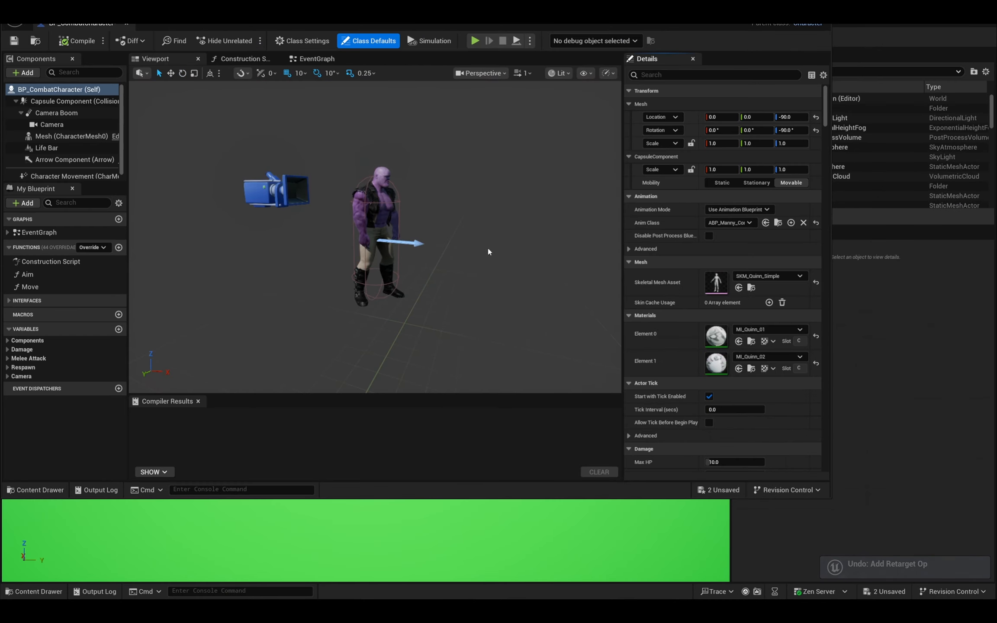
# Undo the last reset in BP_CombatCharacter and set its Skeletal Mesh Asset to Thanos_Game_Ready.
pyautogui.hotkey('ctrl', 'z')
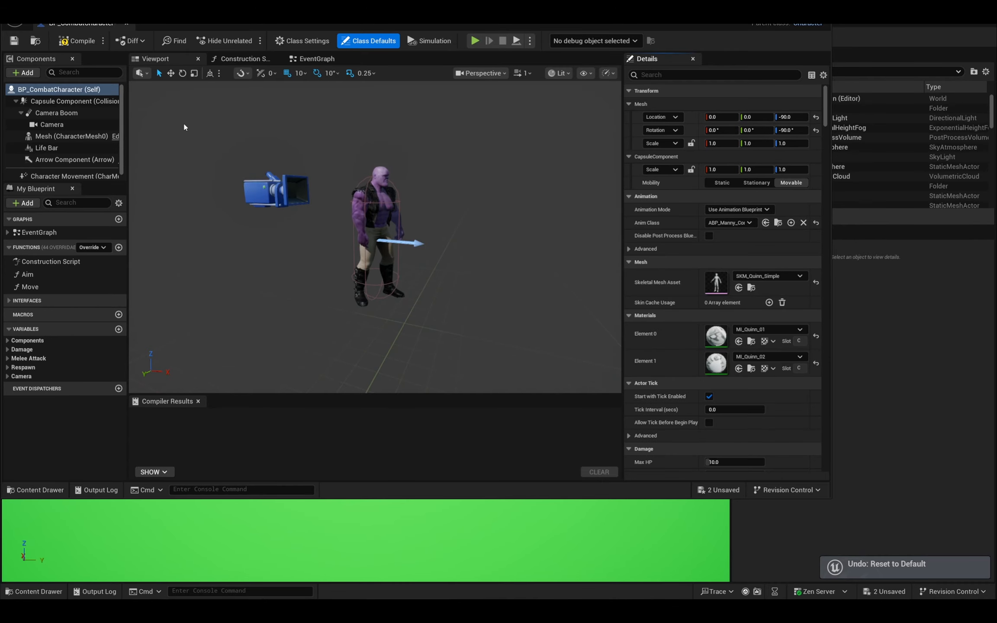
pyautogui.click(752, 279)
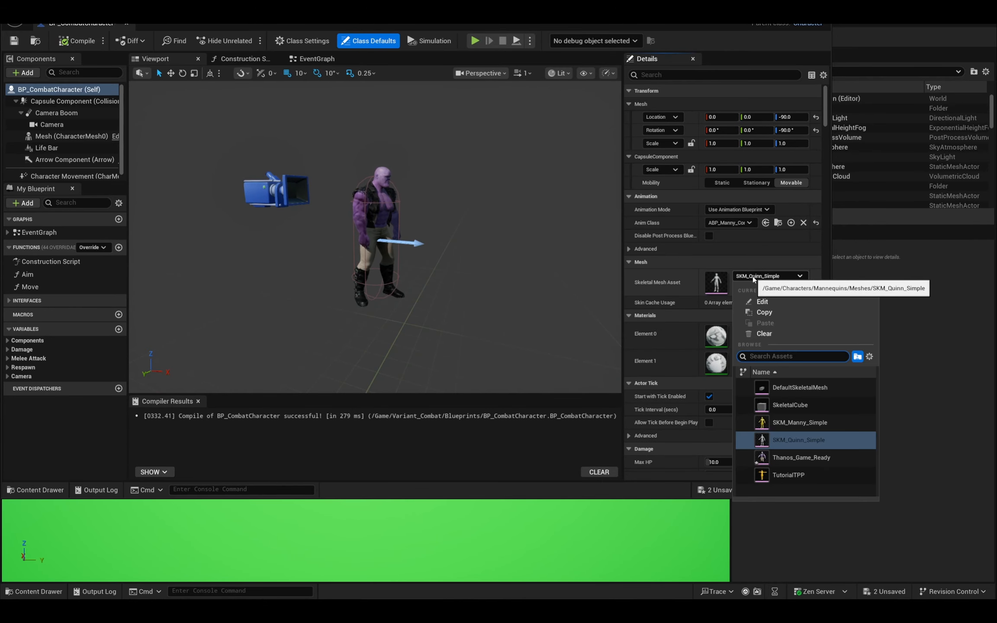
pyautogui.click(801, 458)
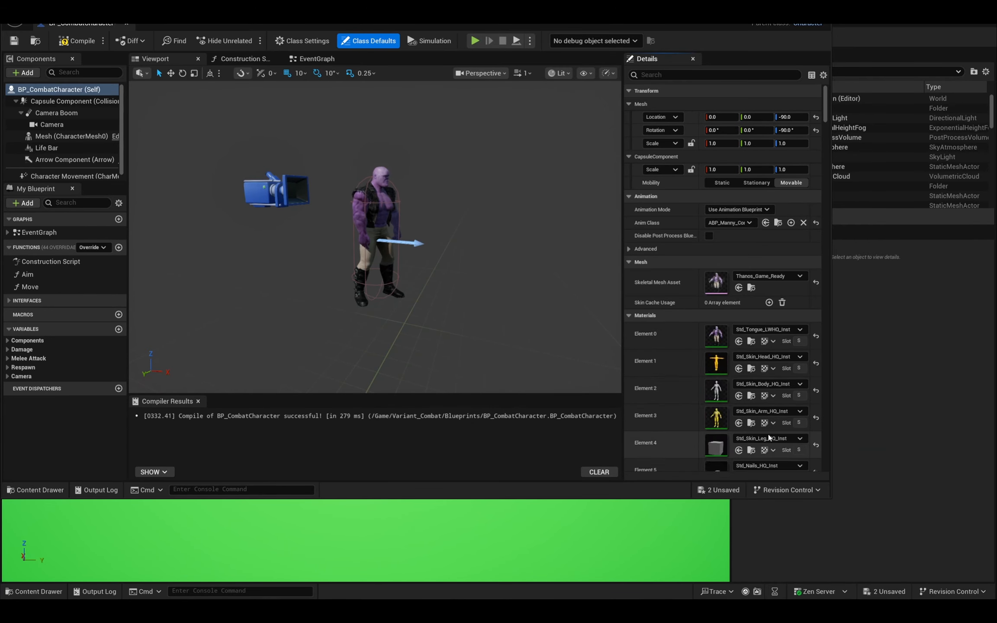